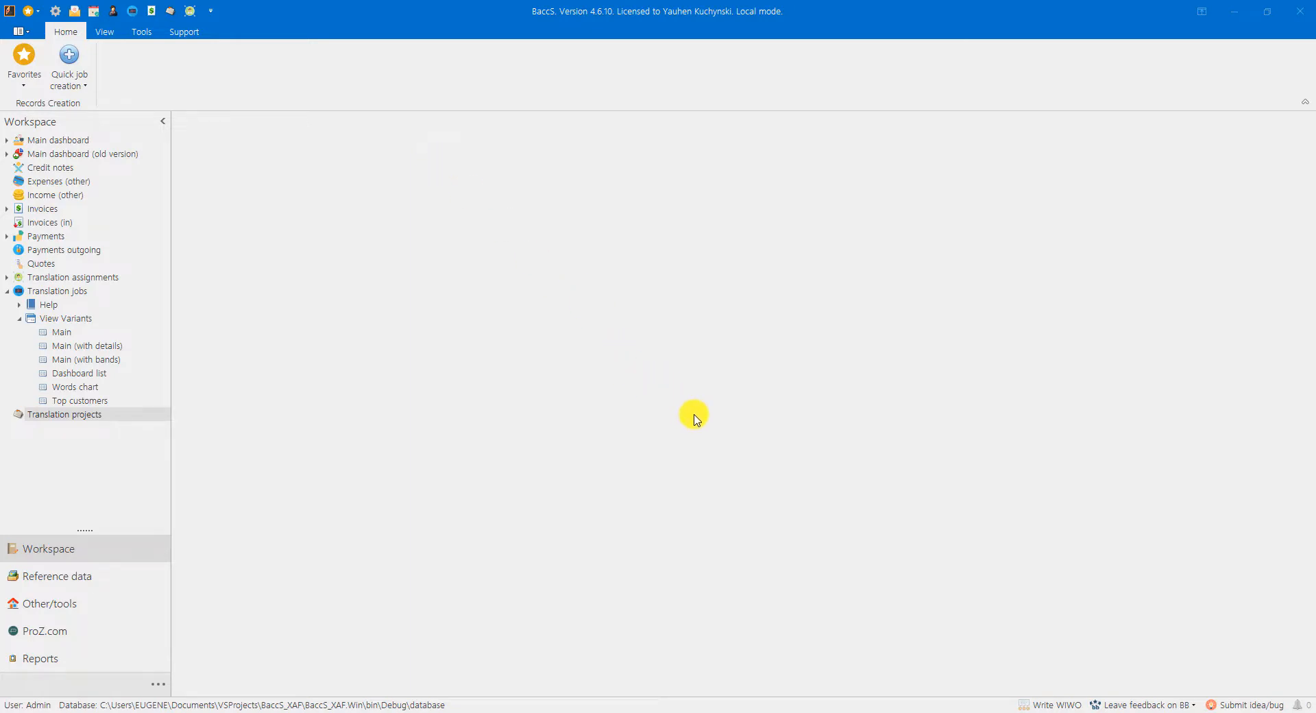
# Step: View the BaccS plug-in page on the SDL AppStore in the browser and the project list in SDL Trados Studio
pyautogui.moveTo(910, 712)
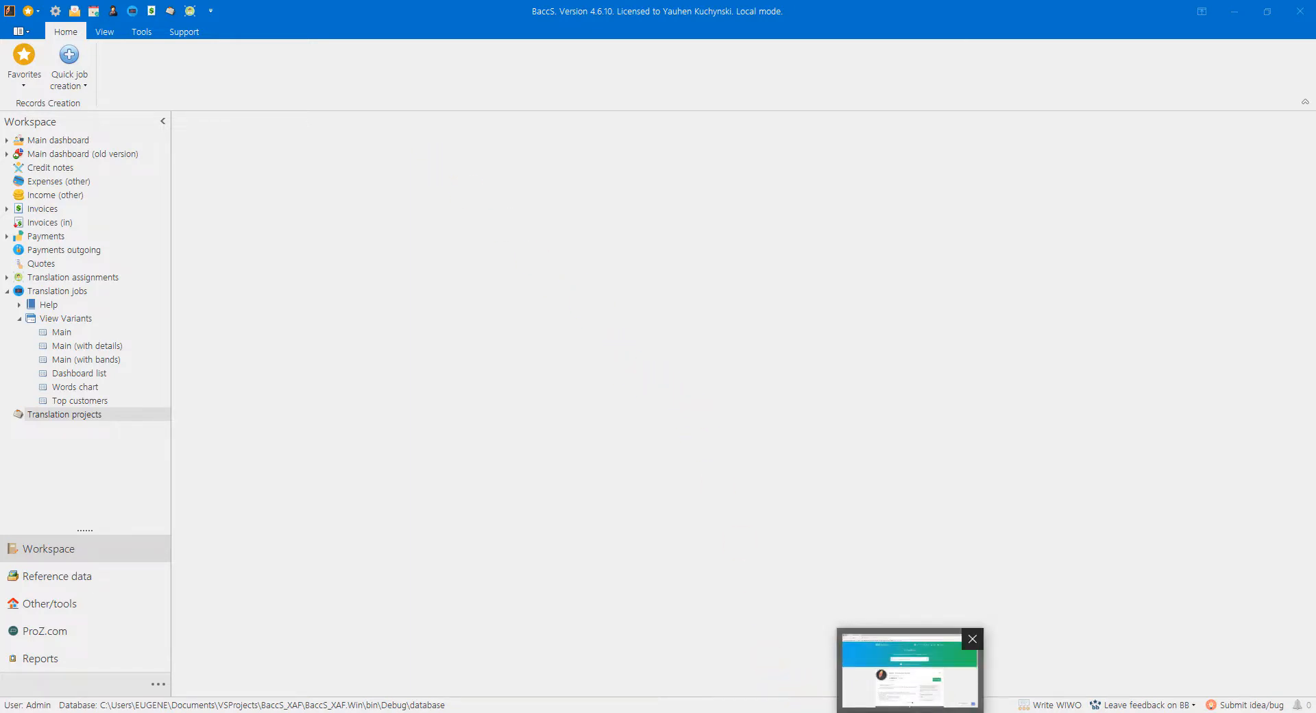
pyautogui.click(910, 668)
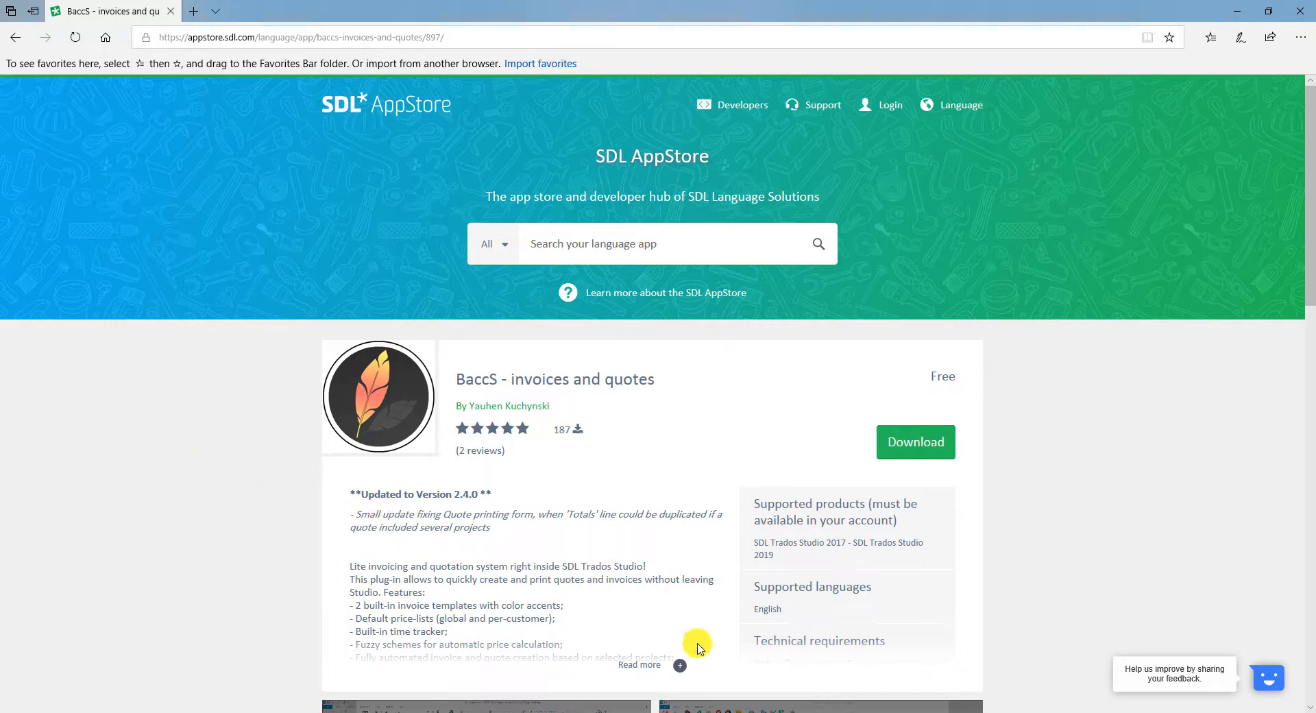
pyautogui.click(688, 712)
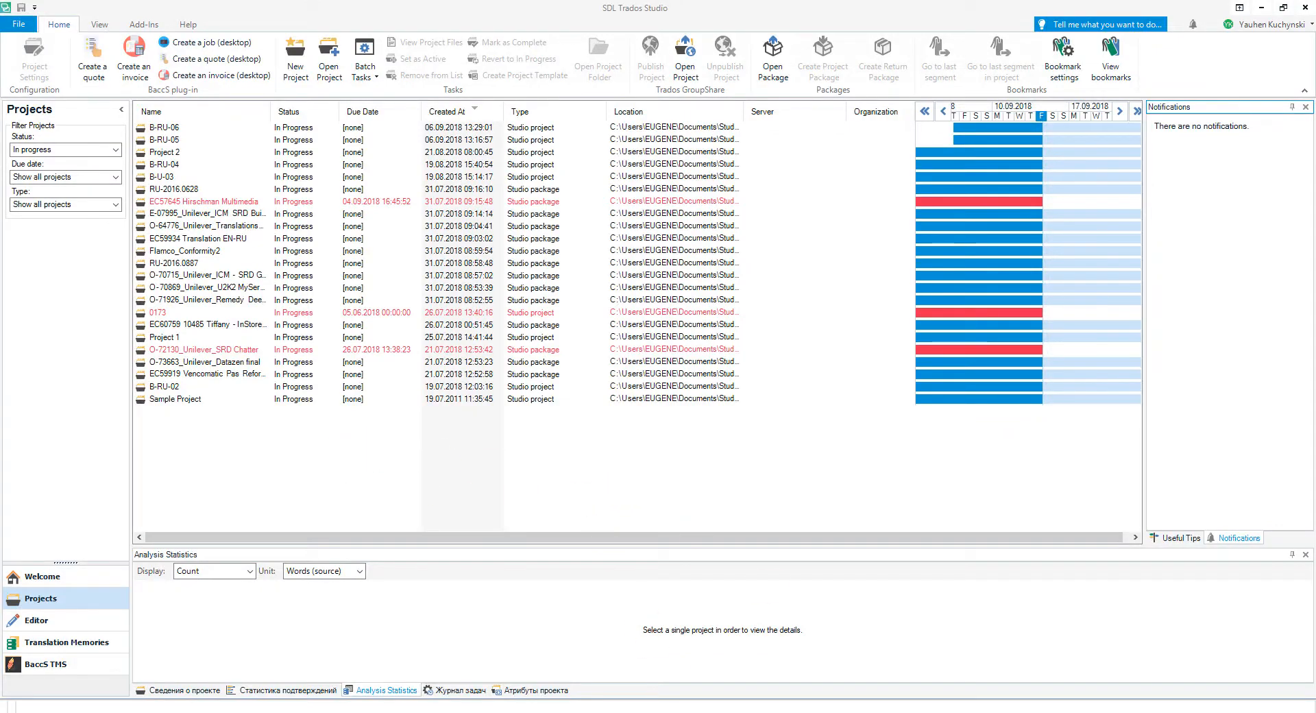
# Step: Check the documents in the Tutorials folder in File Explorer and return to BaccS
pyautogui.click(795, 712)
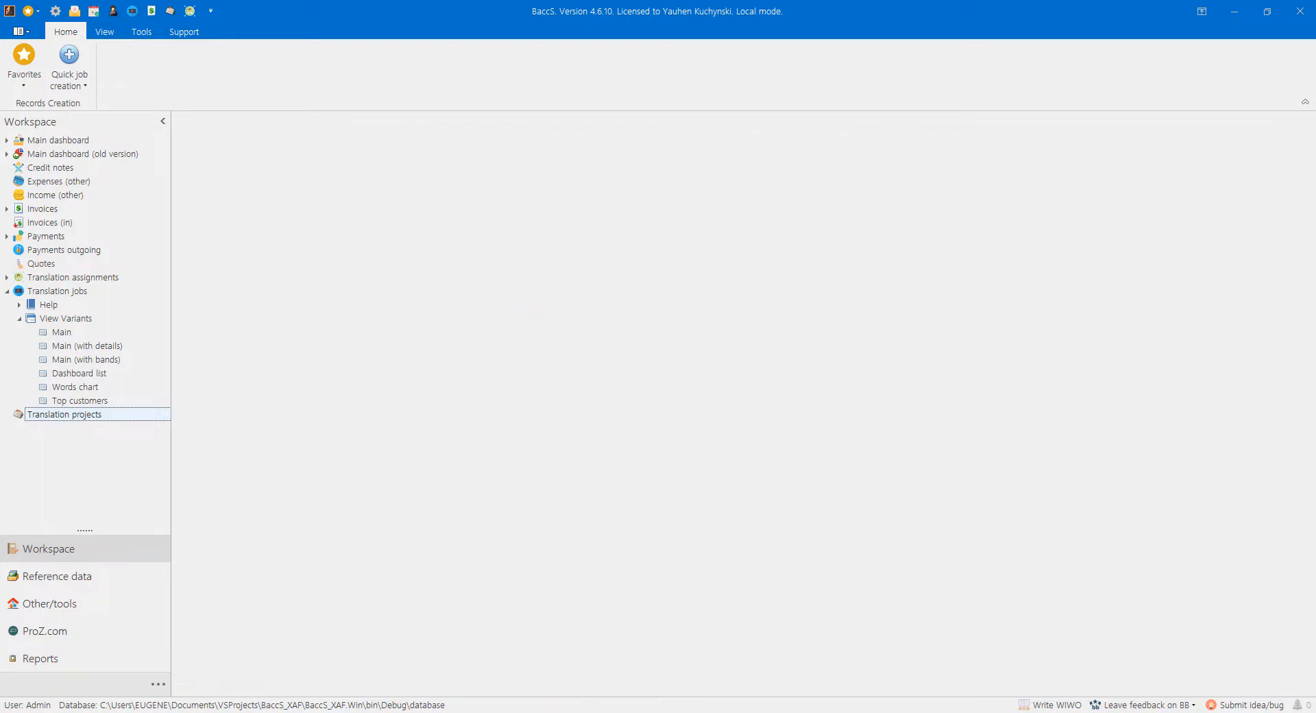
pyautogui.click(567, 704)
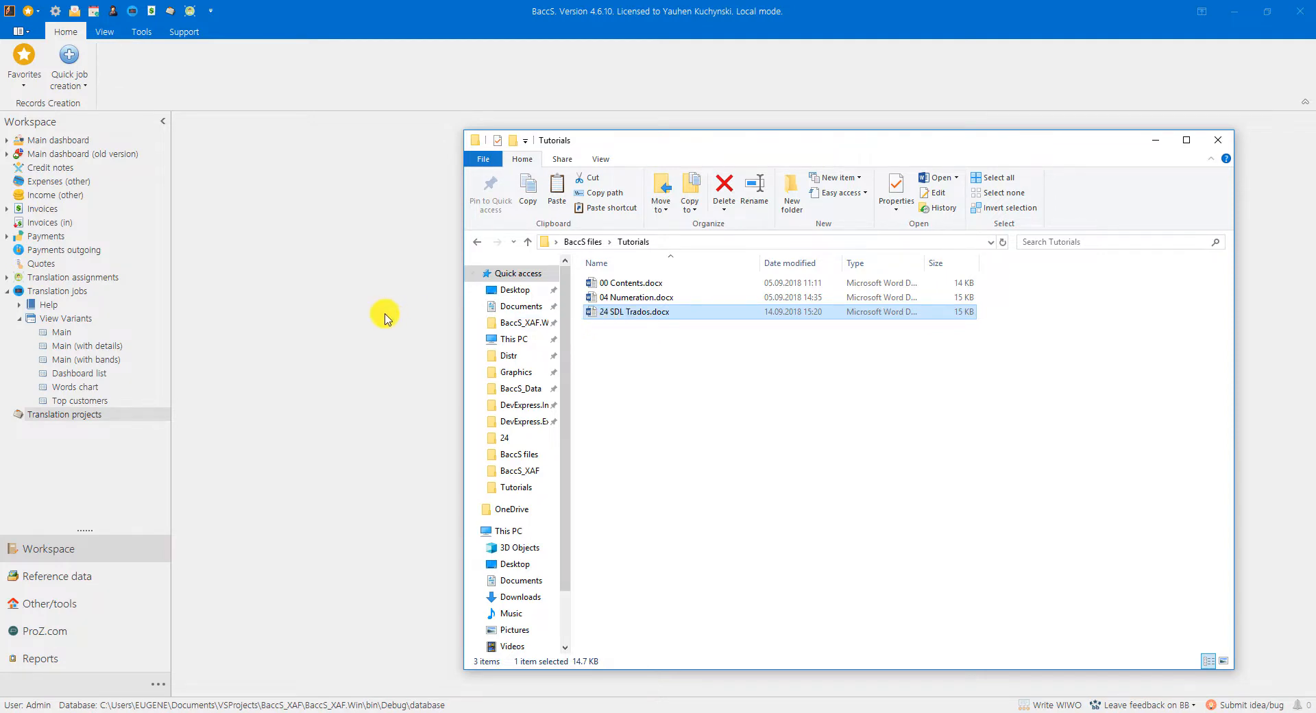
pyautogui.click(339, 318)
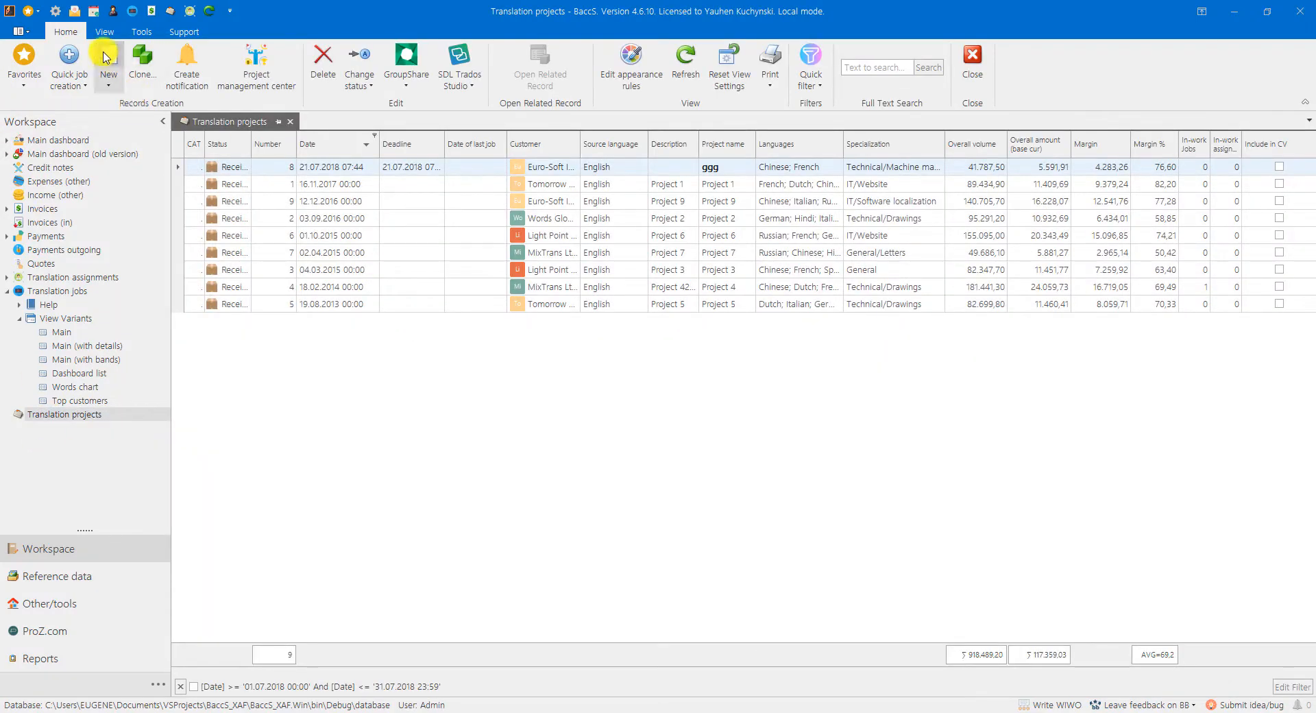
# Step: Create a new translation project with the deadline 15.09.2018 and MixTrans Ltd. as the customer
pyautogui.hotkey('ctrl', 'n')
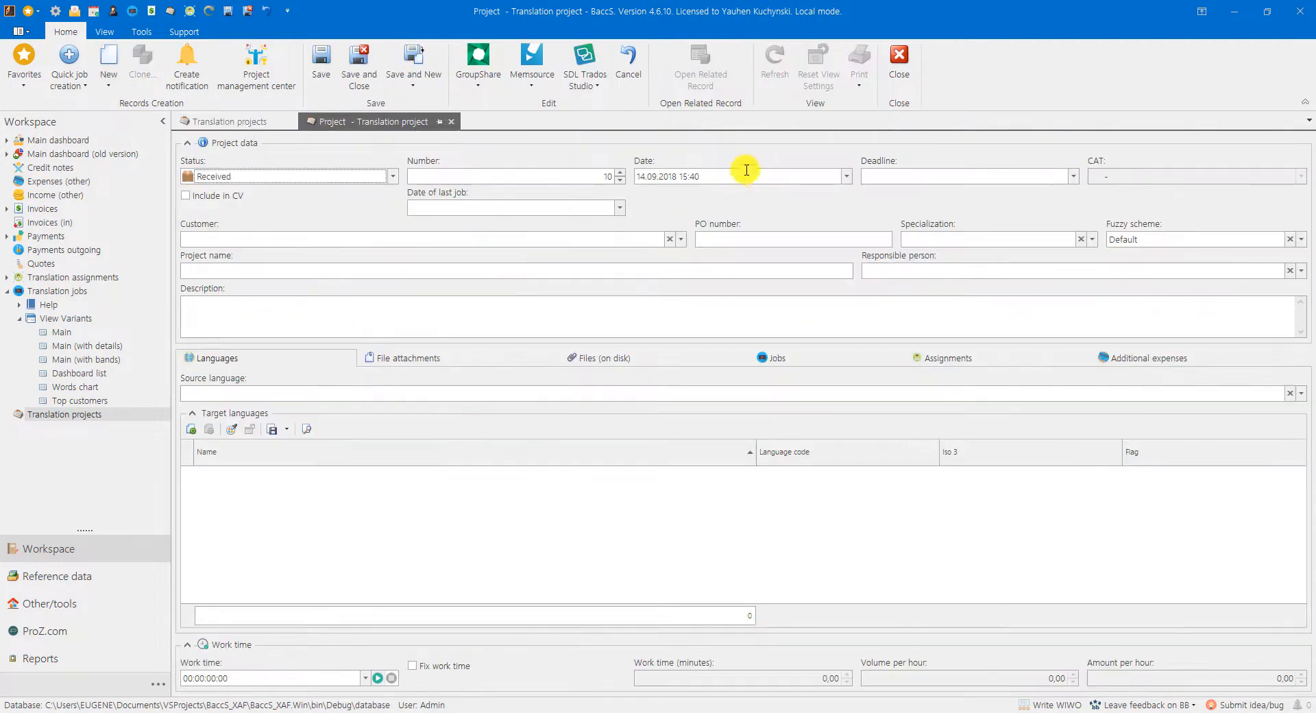
pyautogui.click(894, 175)
pyautogui.write('15.09.2018 00:00')
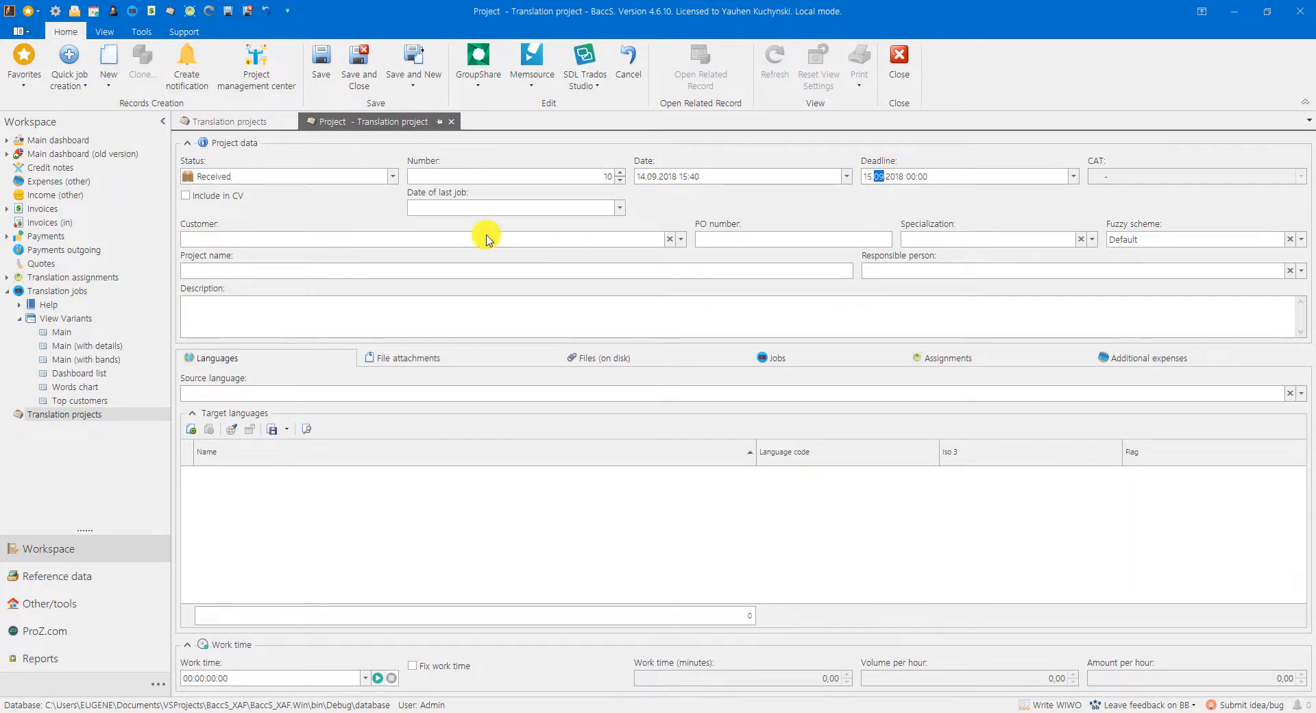
pyautogui.click(345, 240)
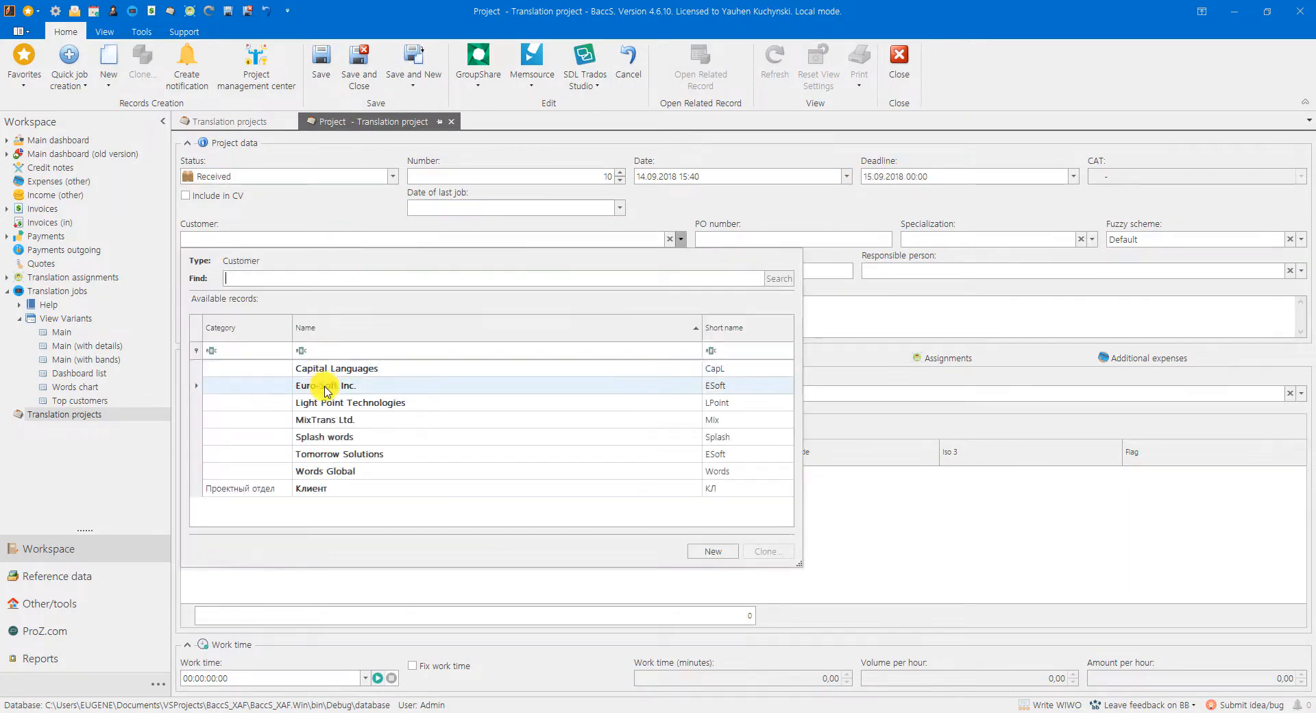
pyautogui.doubleClick(306, 420)
# Step: Fill in the project's PO number, set its specialization to General and name it "Test project"
pyautogui.click(729, 240)
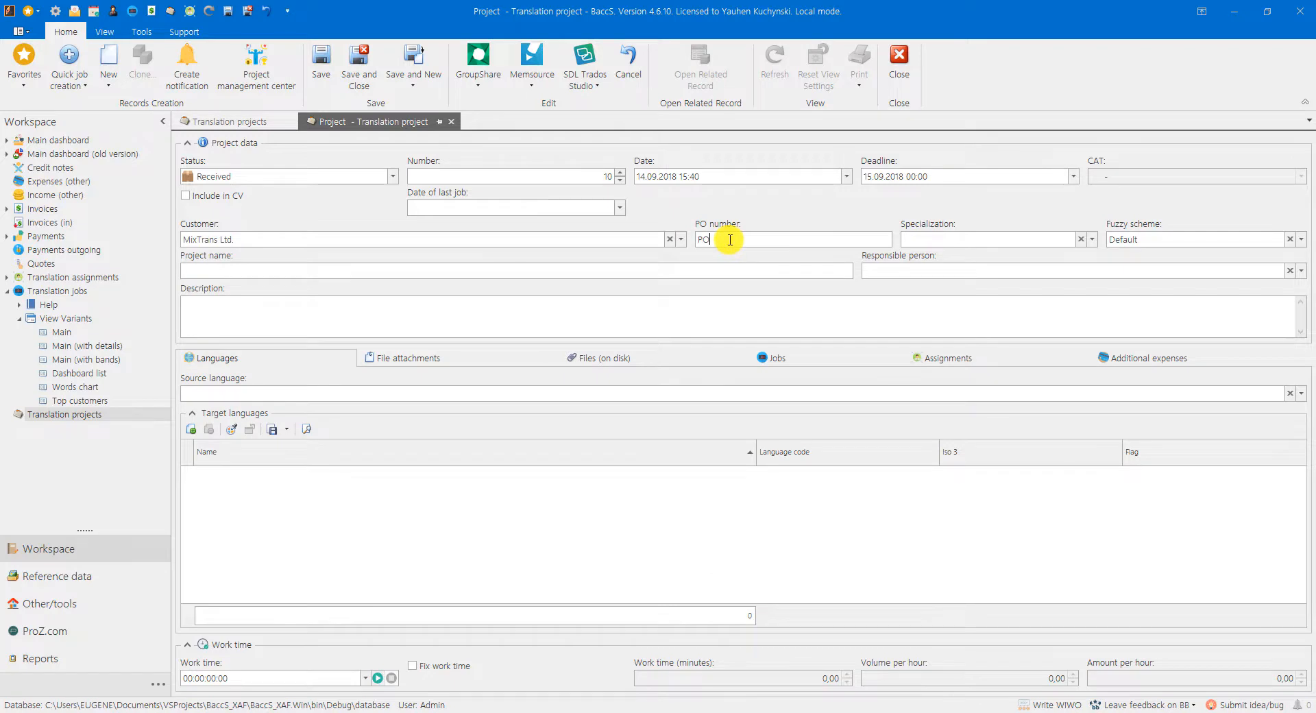
pyautogui.click(941, 238)
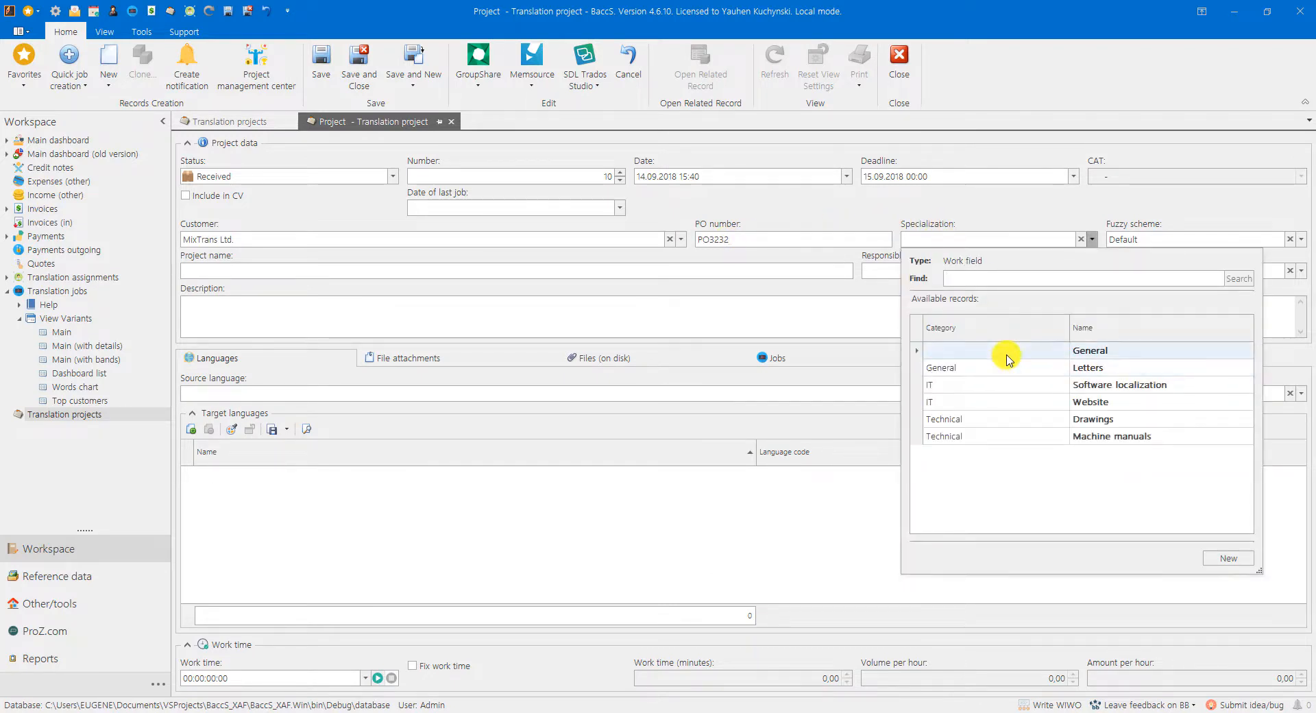
pyautogui.doubleClick(998, 350)
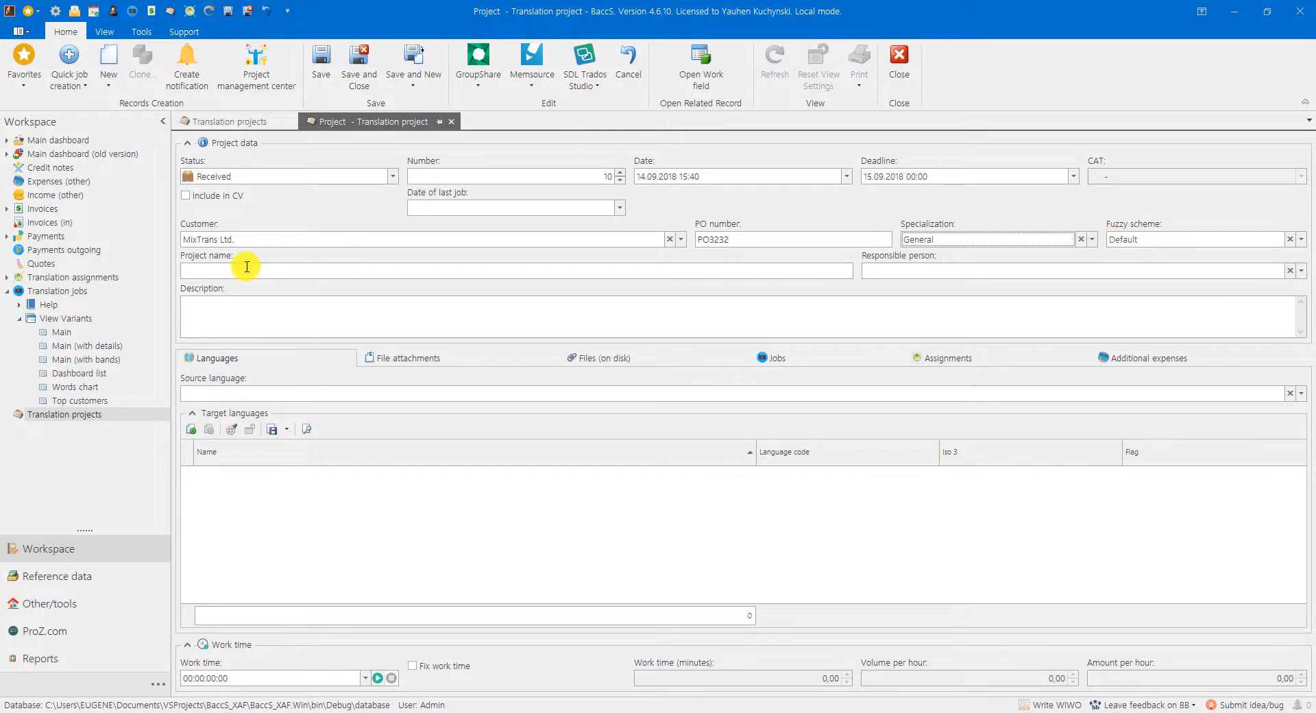
pyautogui.click(209, 271)
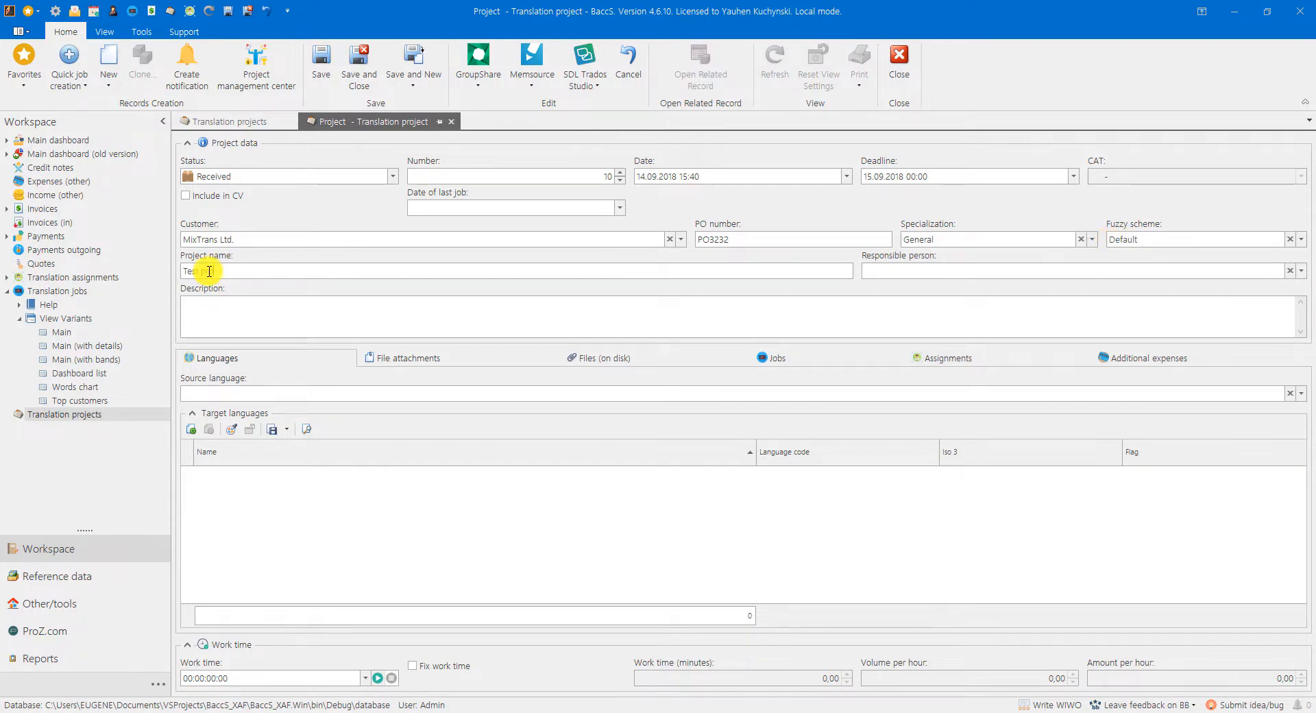
# Step: Set the project's source language to English and add Italian and Spanish as target languages
pyautogui.click(226, 400)
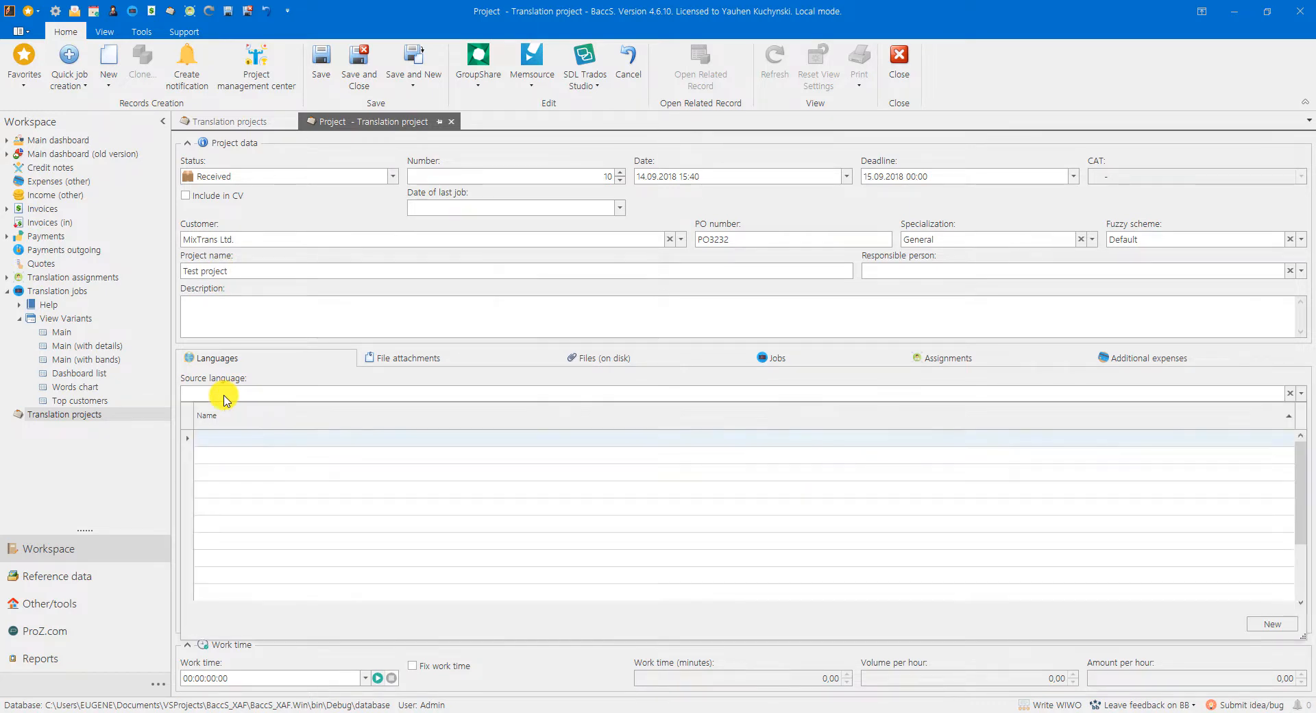
pyautogui.write('English')
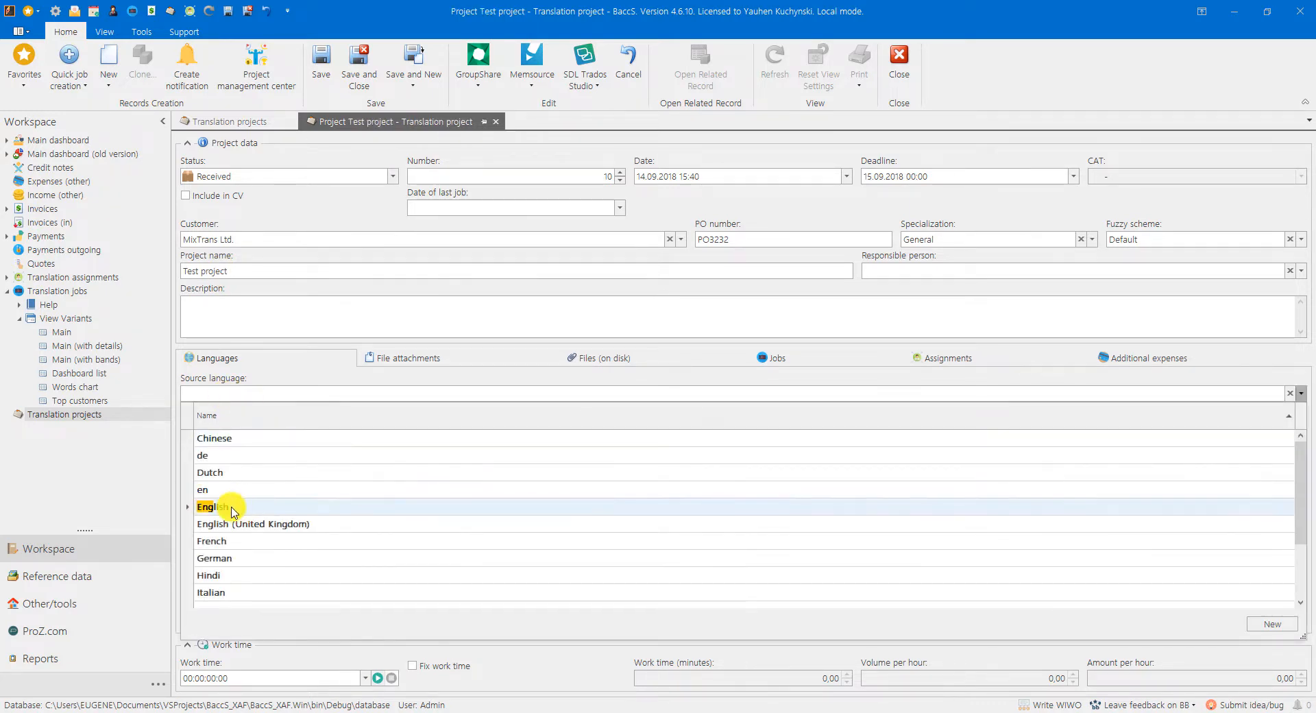
pyautogui.click(220, 507)
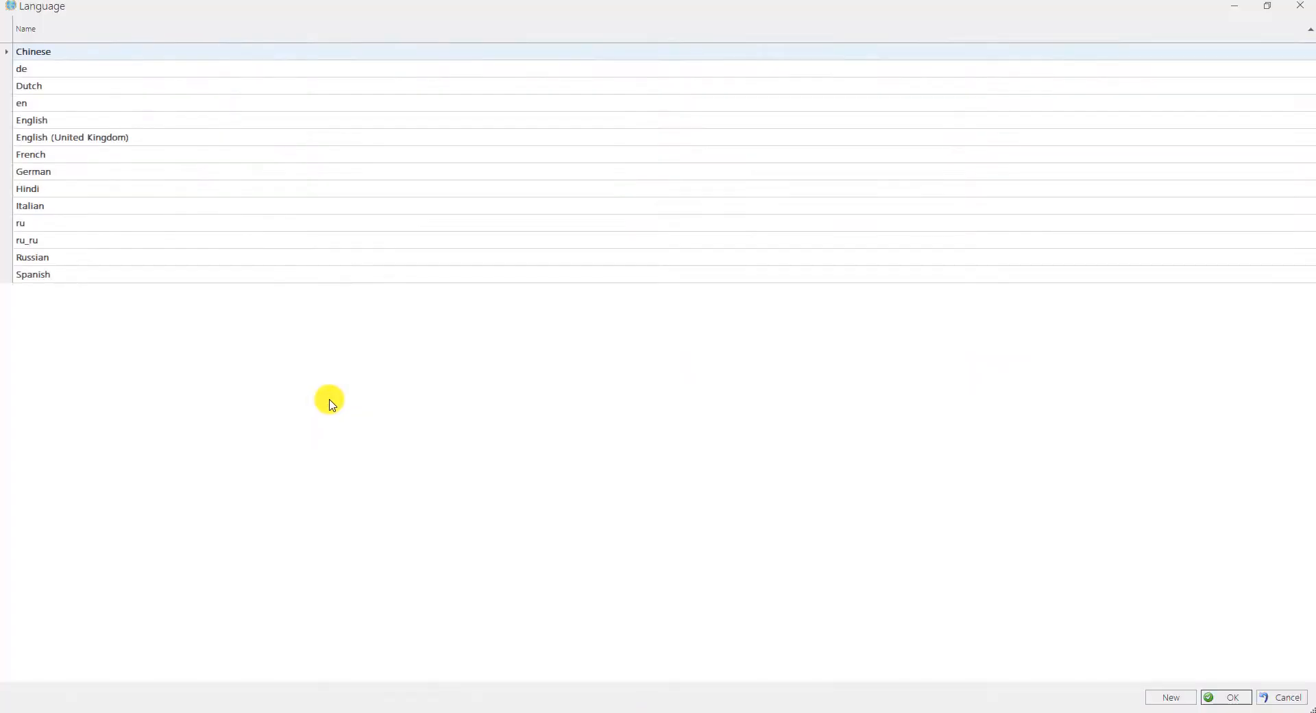
pyautogui.click(30, 275)
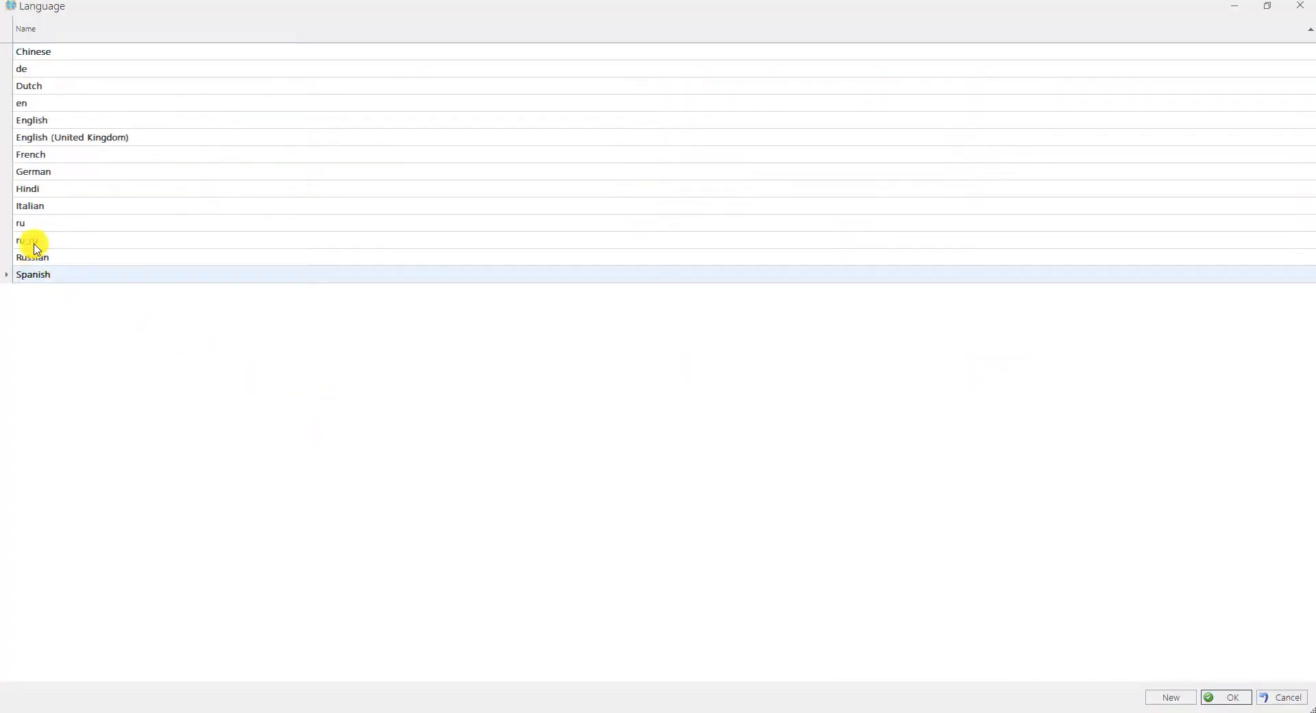
pyautogui.keyDown('ctrl'); pyautogui.click(32, 206); pyautogui.keyUp('ctrl')
pyautogui.click(1226, 697)
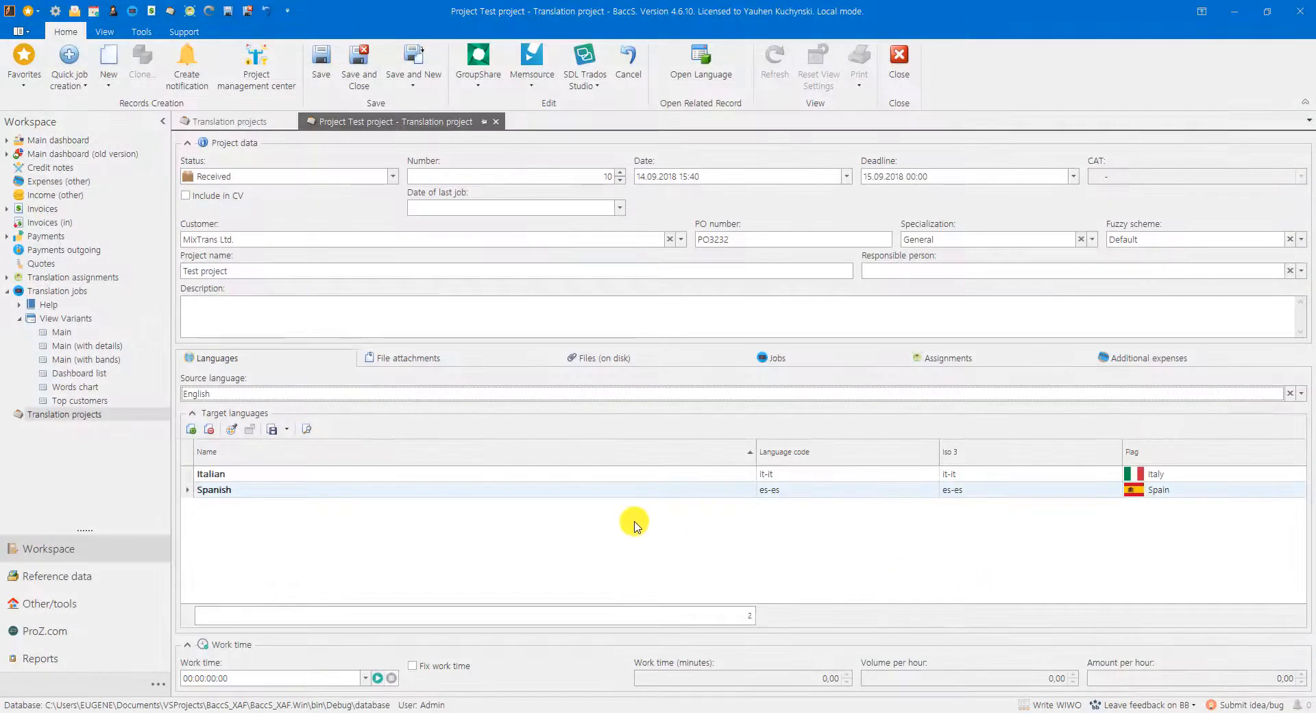
# Step: Show the project's files on disk and inspect the project folder D:\Translate2\Mix\10 in File Explorer
pyautogui.click(585, 361)
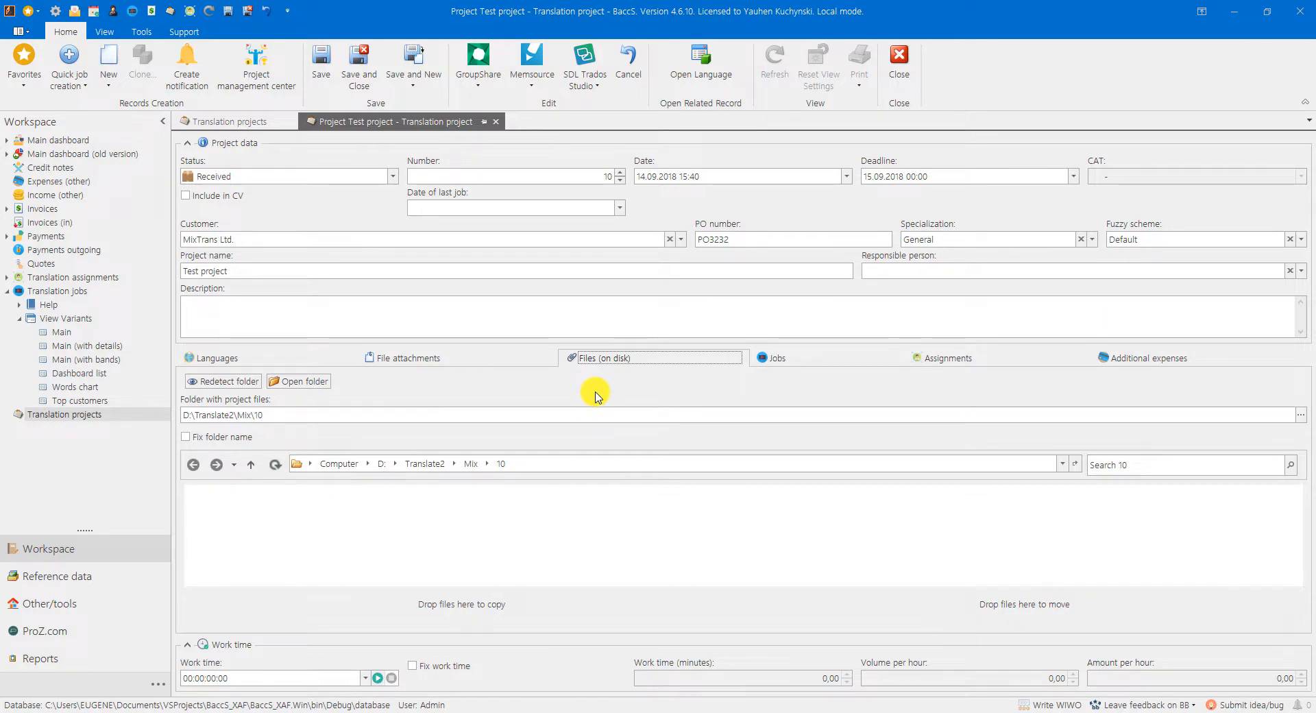
pyautogui.moveTo(274, 414); pyautogui.dragTo(188, 414)
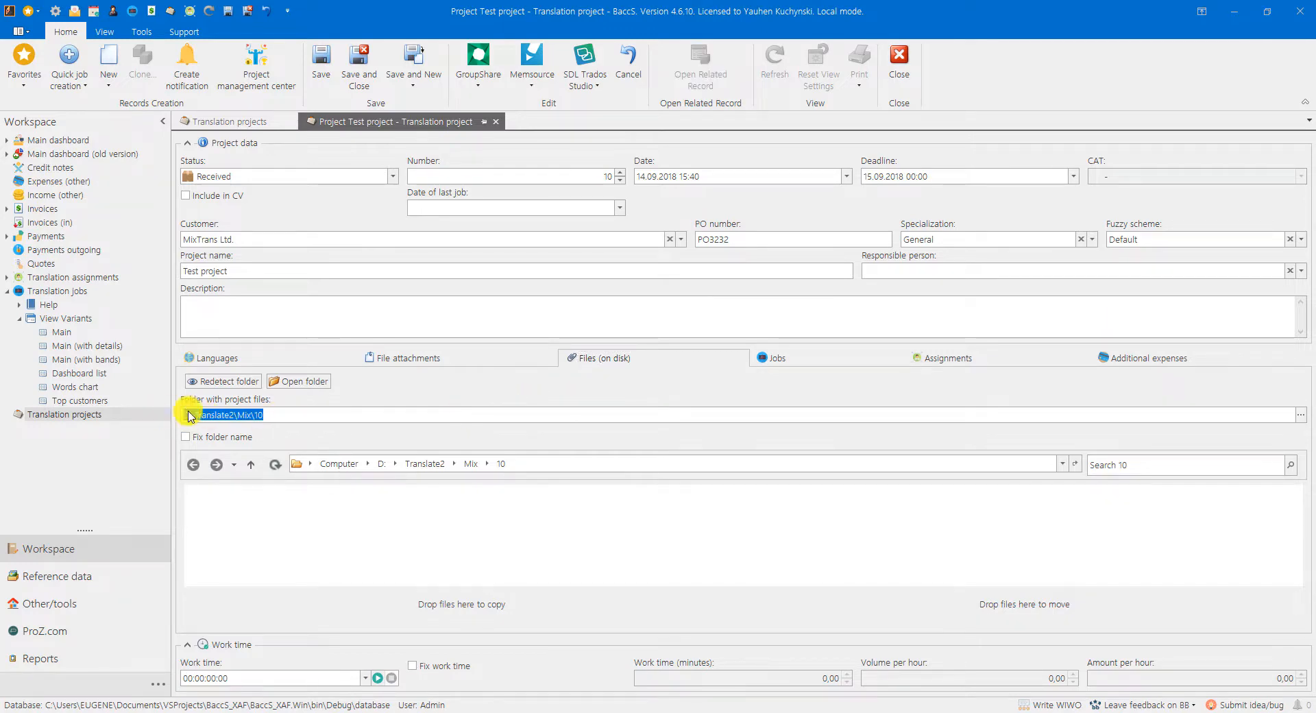
pyautogui.click(296, 384)
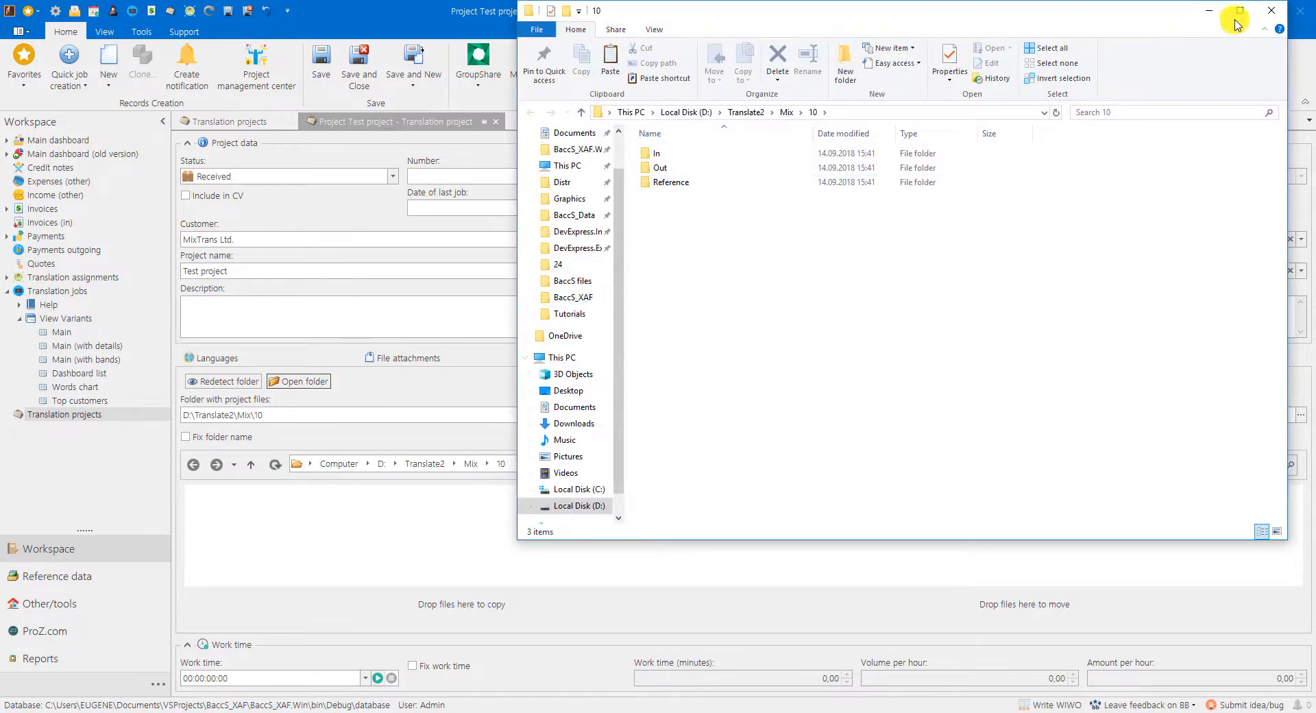
pyautogui.click(1272, 9)
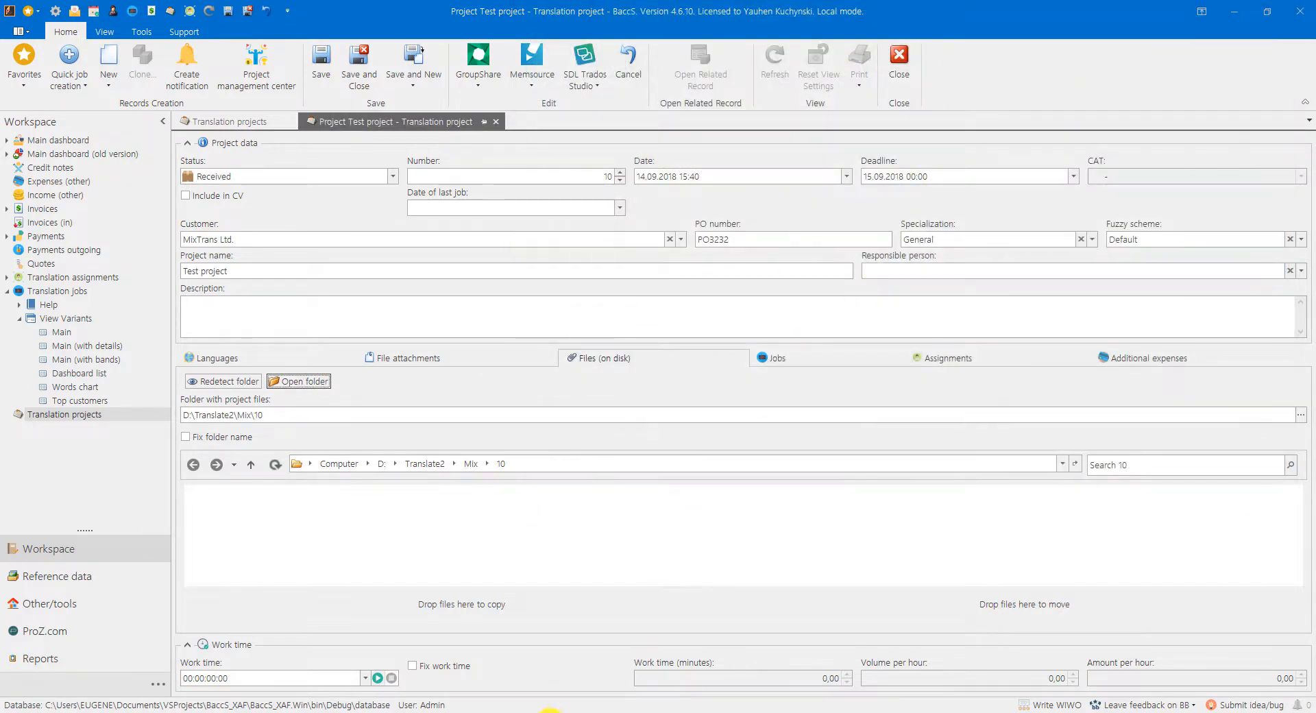
# Step: Copy 24 SDL Trados.docx from the Tutorials folder into the project's folder on disk
pyautogui.click(550, 709)
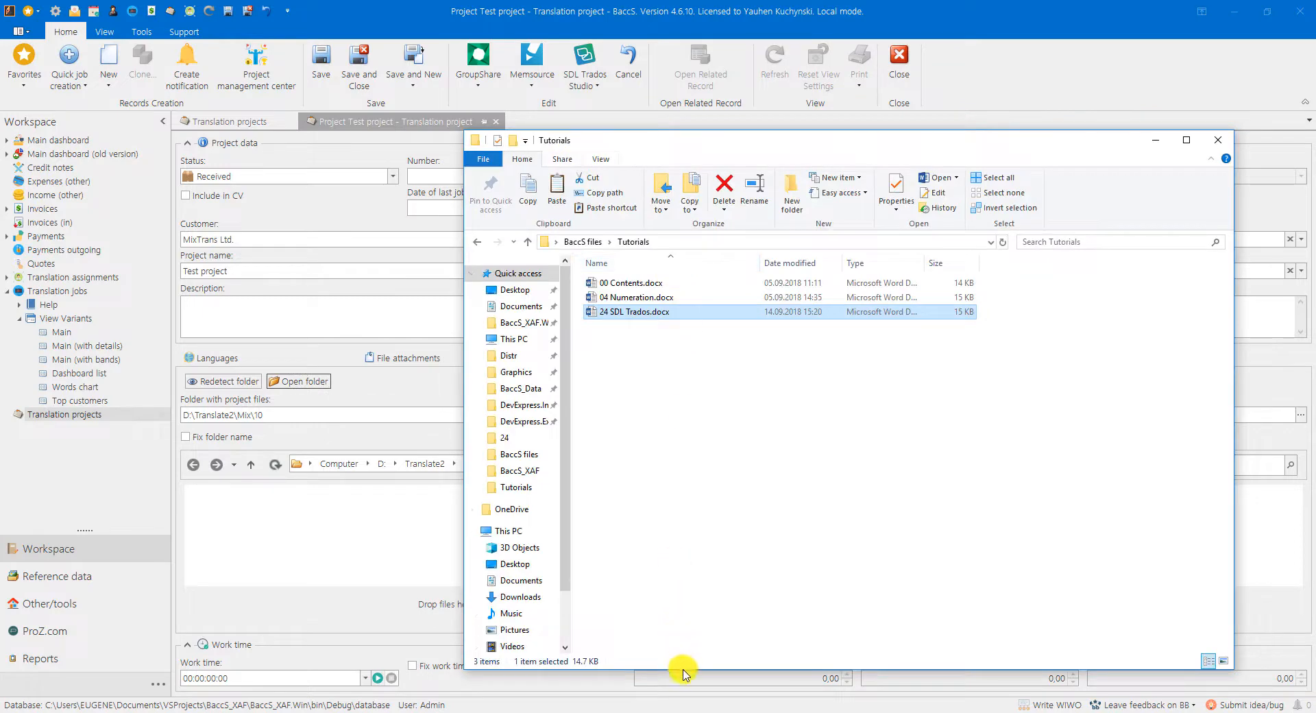
pyautogui.moveTo(683, 671); pyautogui.dragTo(683, 469)
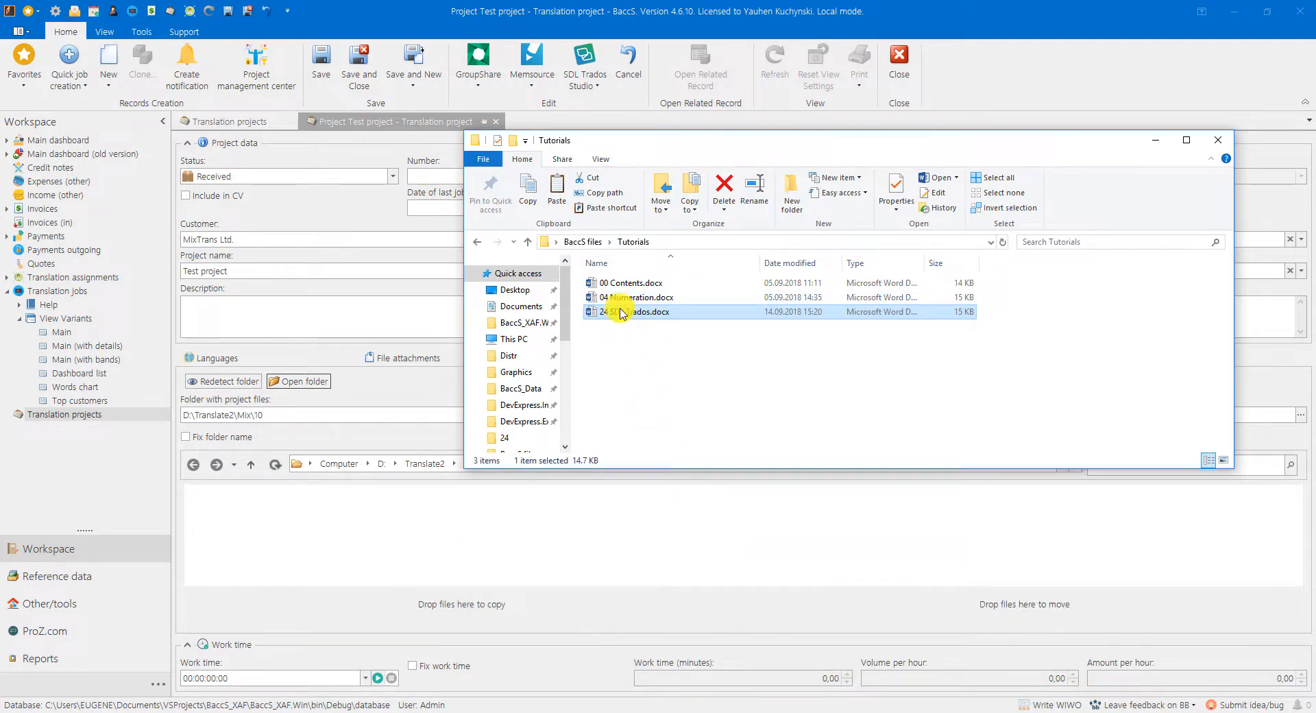
pyautogui.moveTo(622, 313); pyautogui.dragTo(453, 609)
pyautogui.click(420, 538)
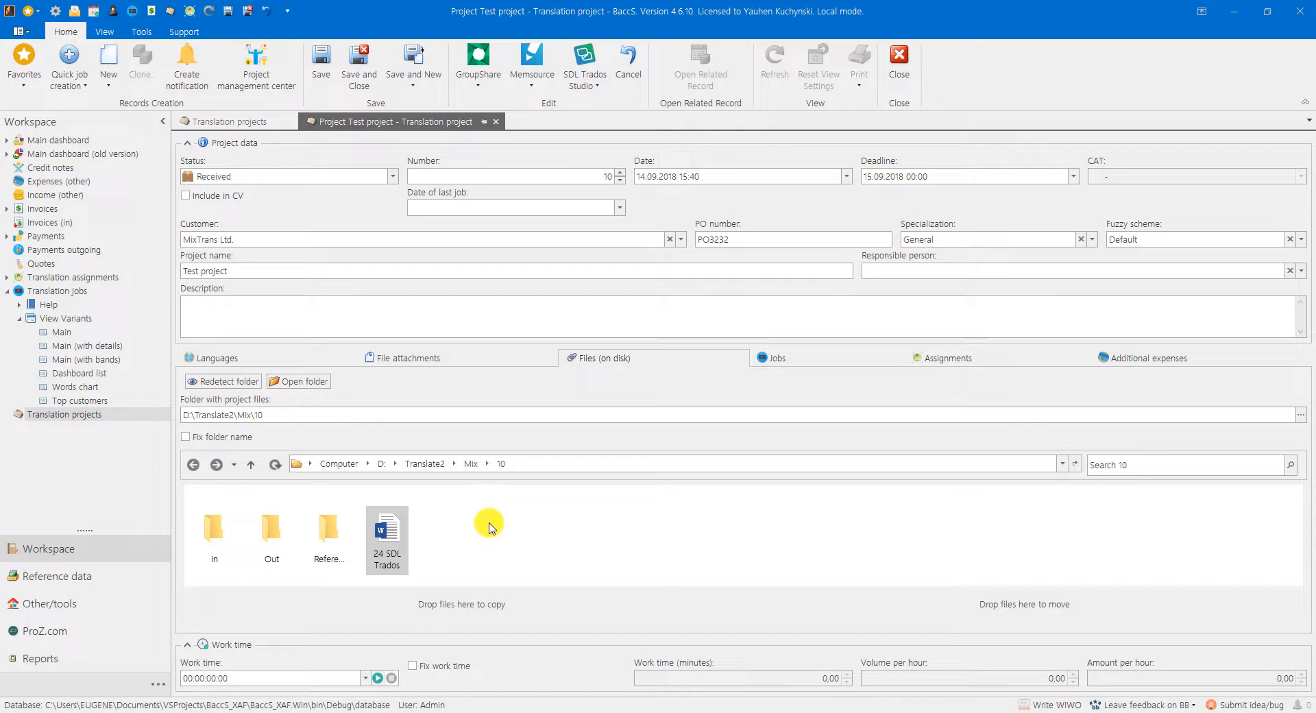
# Step: Create a Trados project from the files in D:\Translate2\Mix\10 with the prefilled settings and check it in SDL Trados Studio
pyautogui.click(584, 74)
pyautogui.click(620, 104)
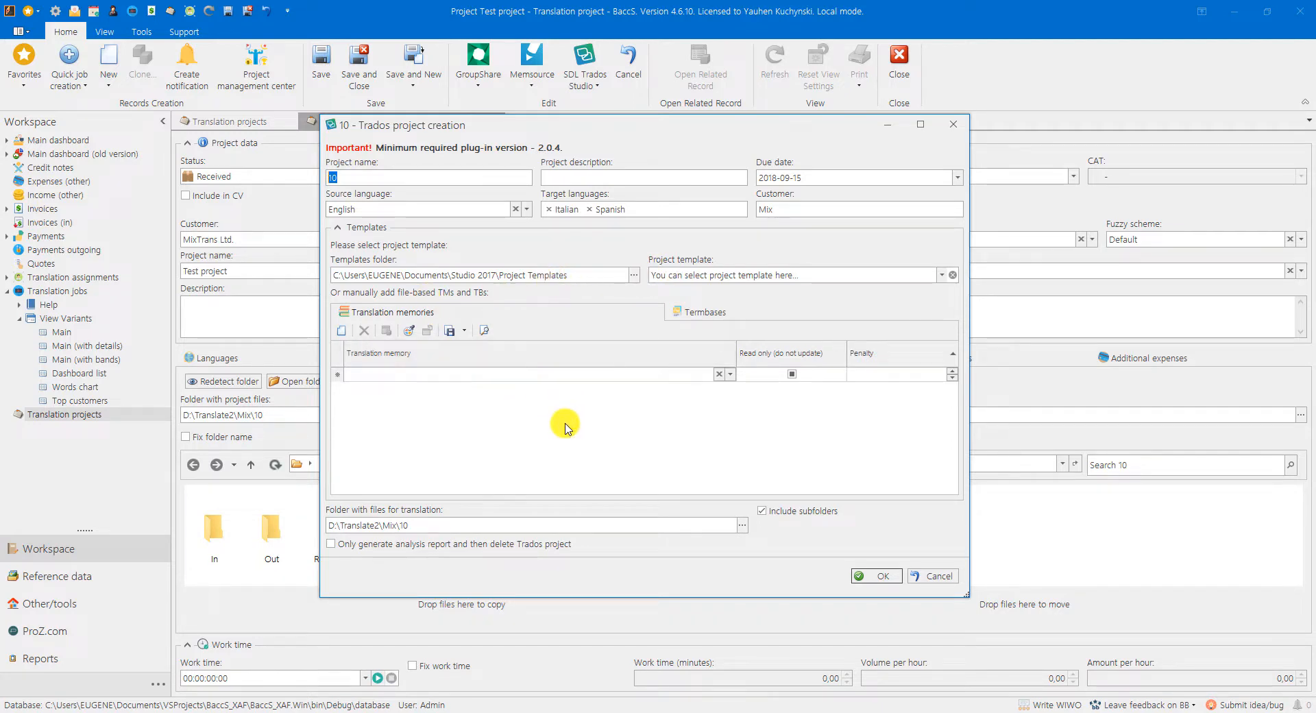
pyautogui.moveTo(421, 525); pyautogui.dragTo(319, 523)
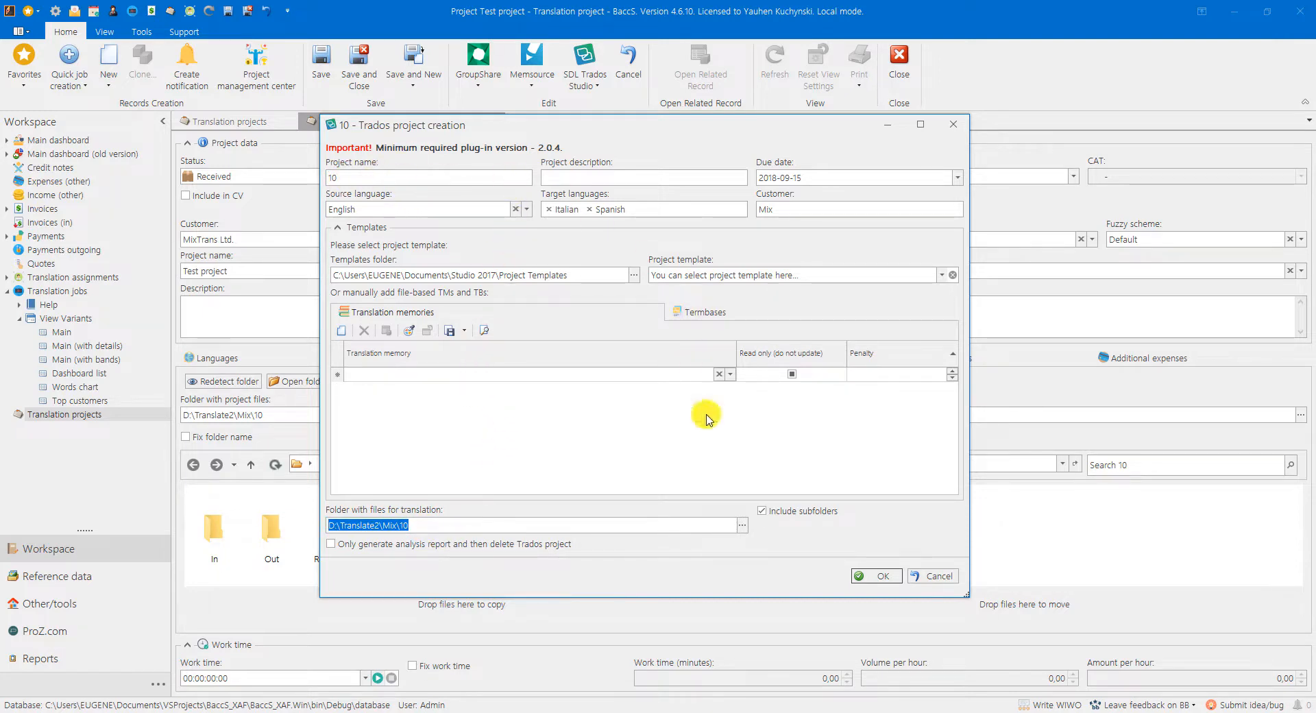
pyautogui.click(880, 575)
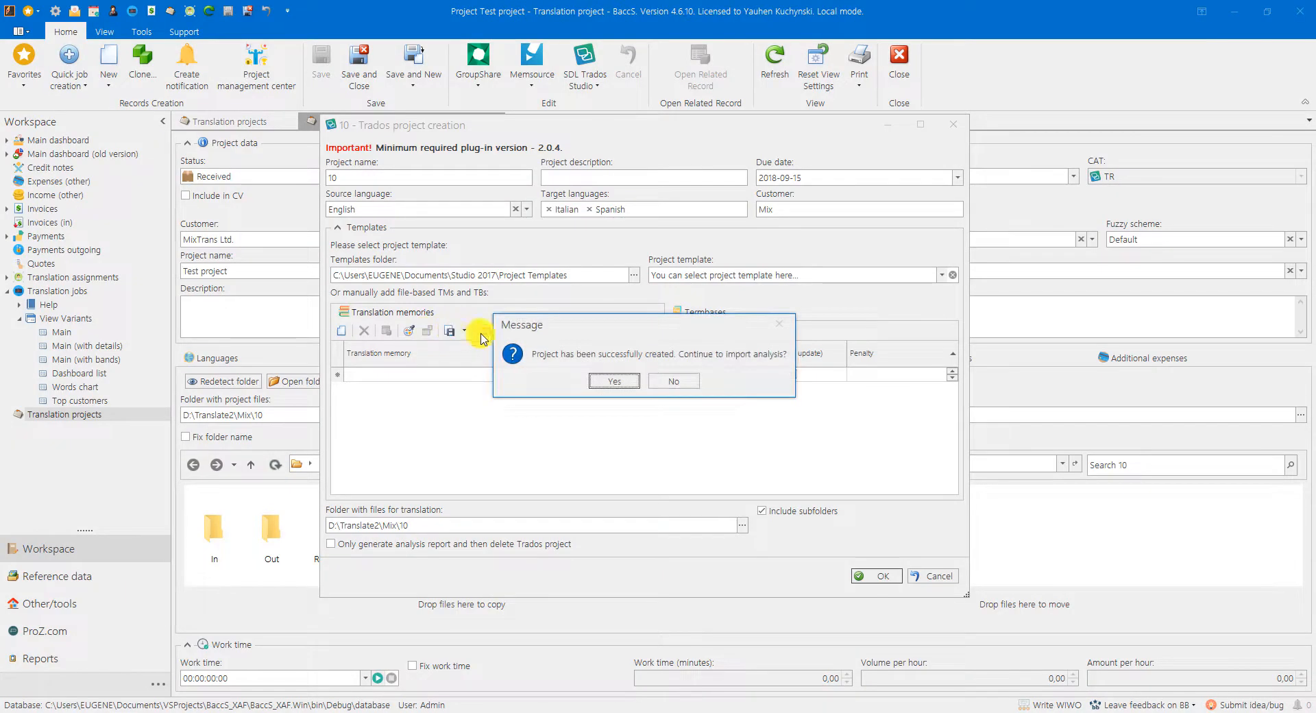
pyautogui.click(651, 712)
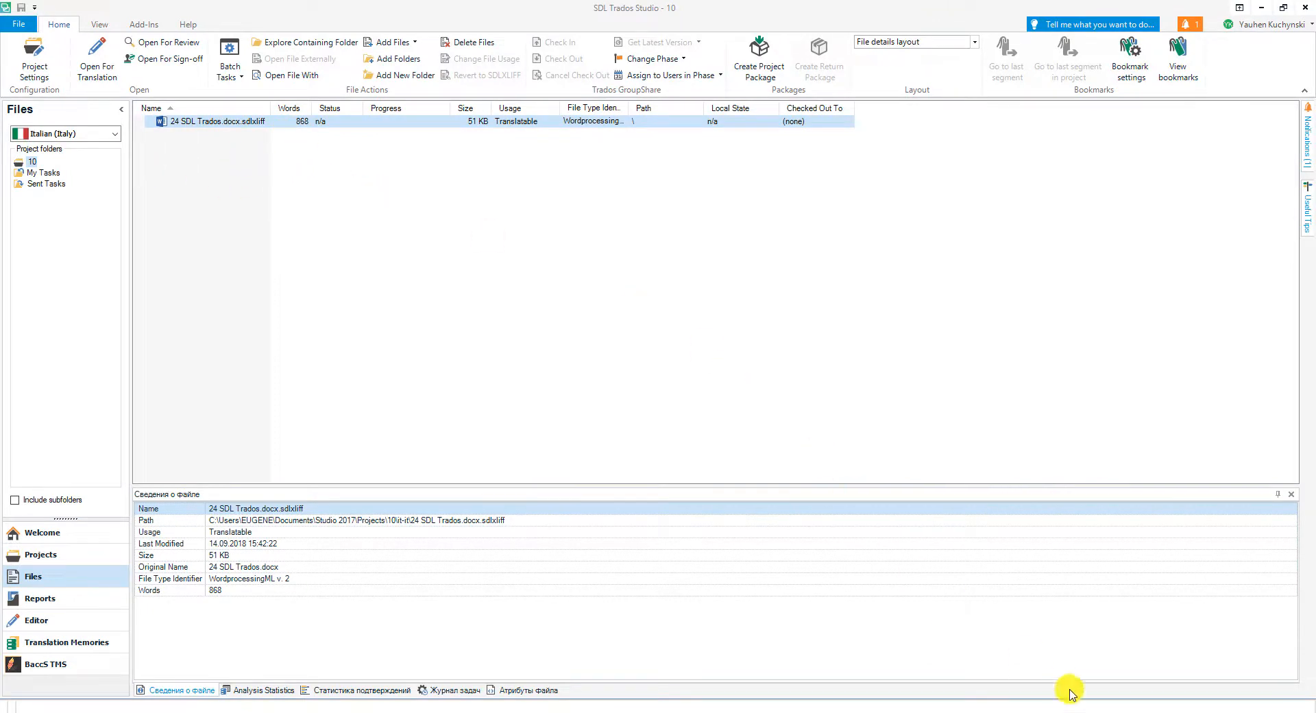
pyautogui.click(1066, 712)
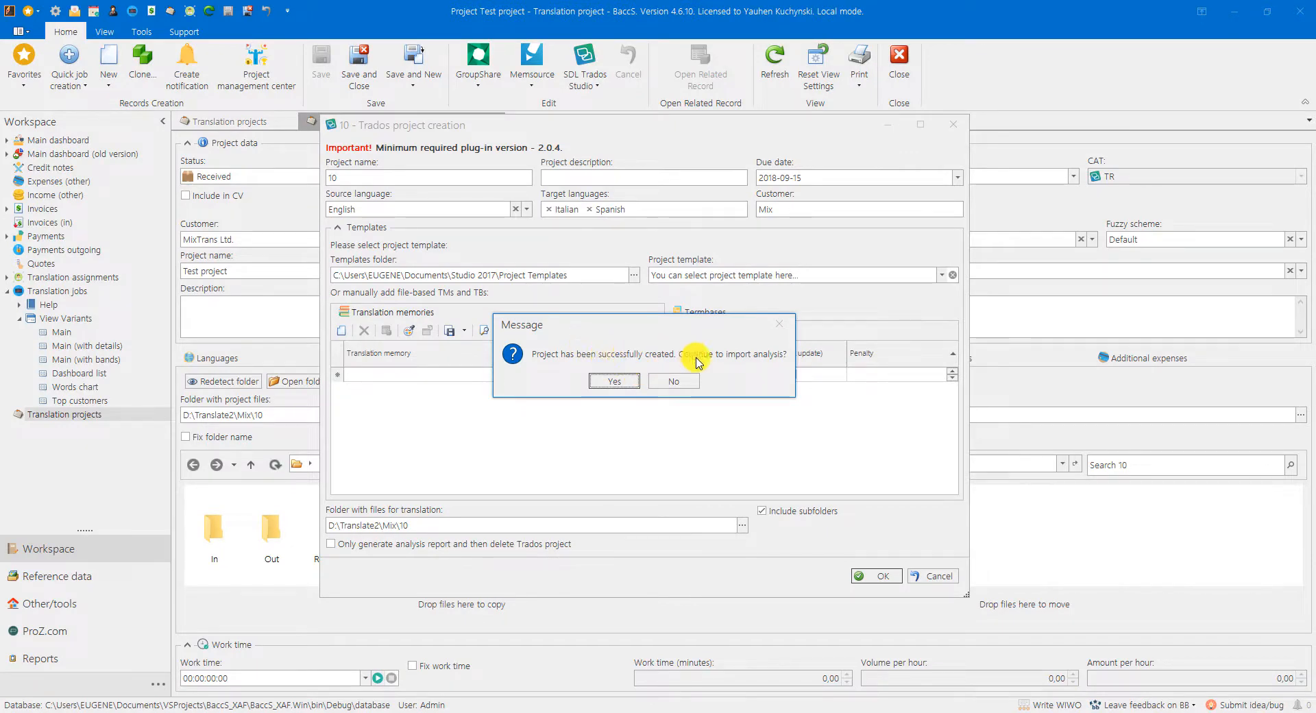
# Step: Import the Trados analysis results for English to Italian and English to Spanish, including all fuzzies
pyautogui.click(627, 379)
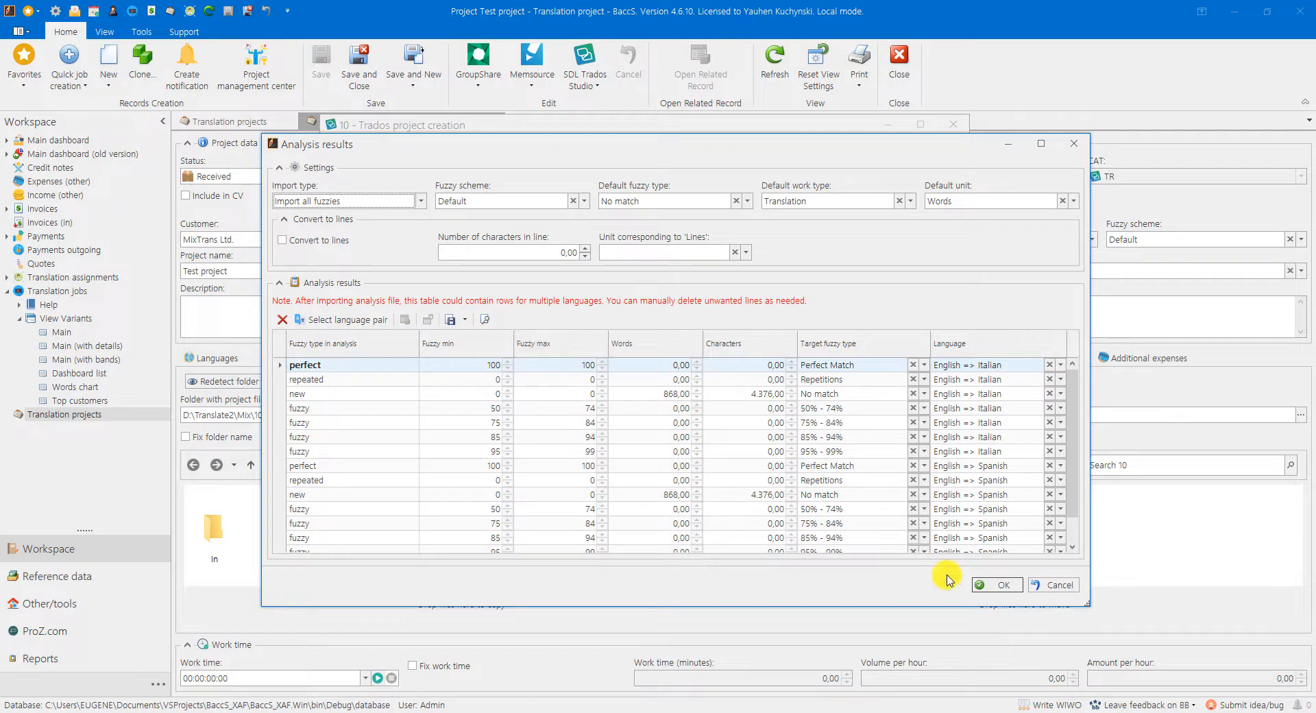
pyautogui.click(992, 587)
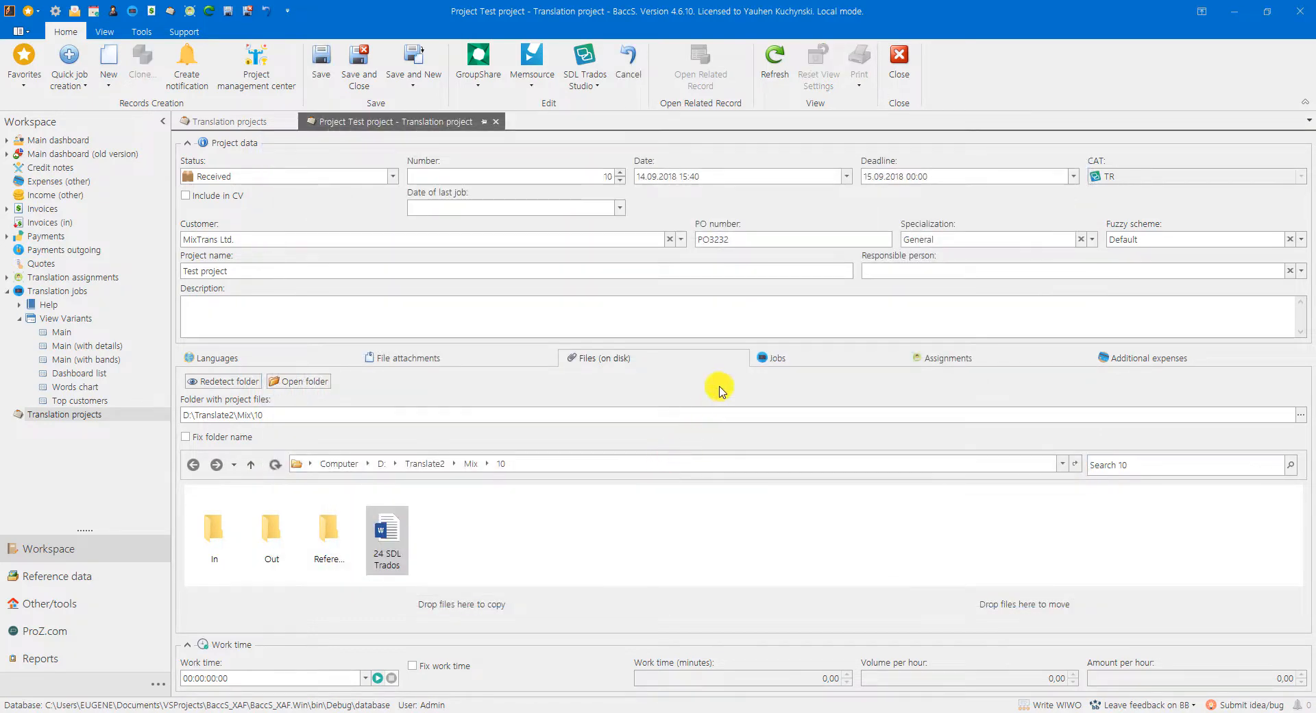
# Step: Show the jobs of the Test project and save the project
pyautogui.click(777, 356)
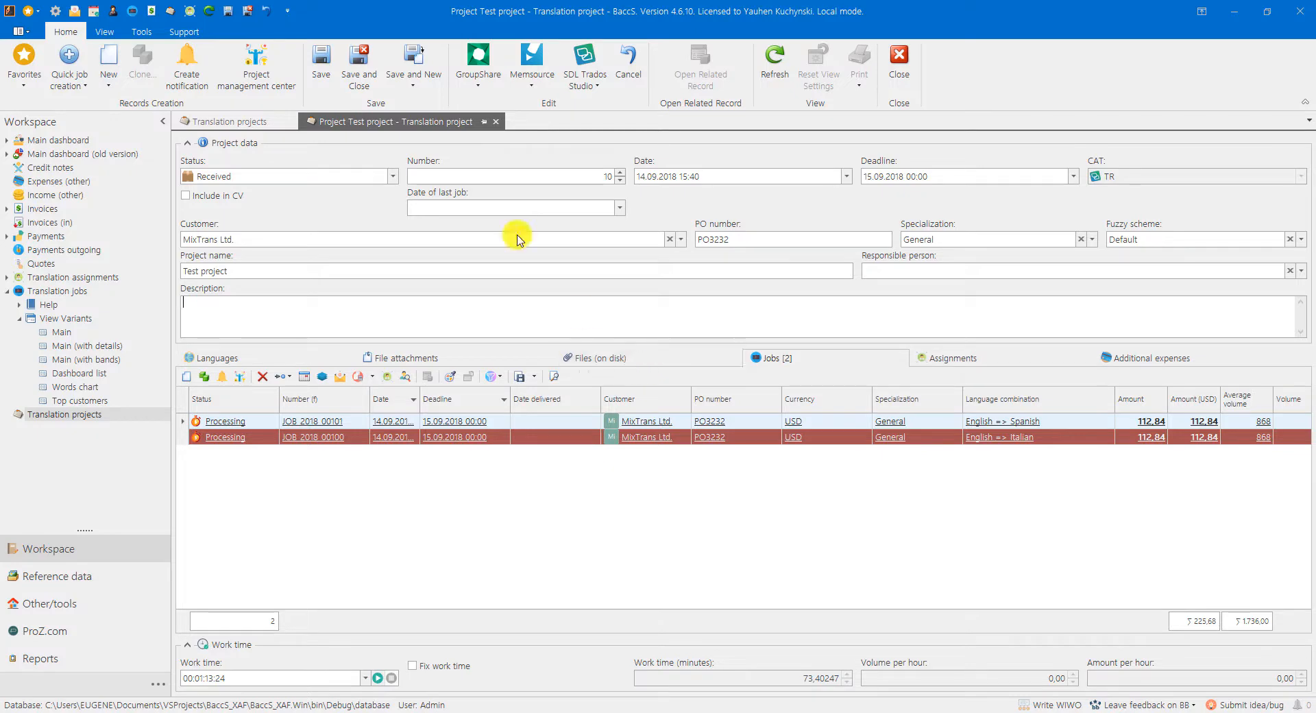
pyautogui.click(327, 74)
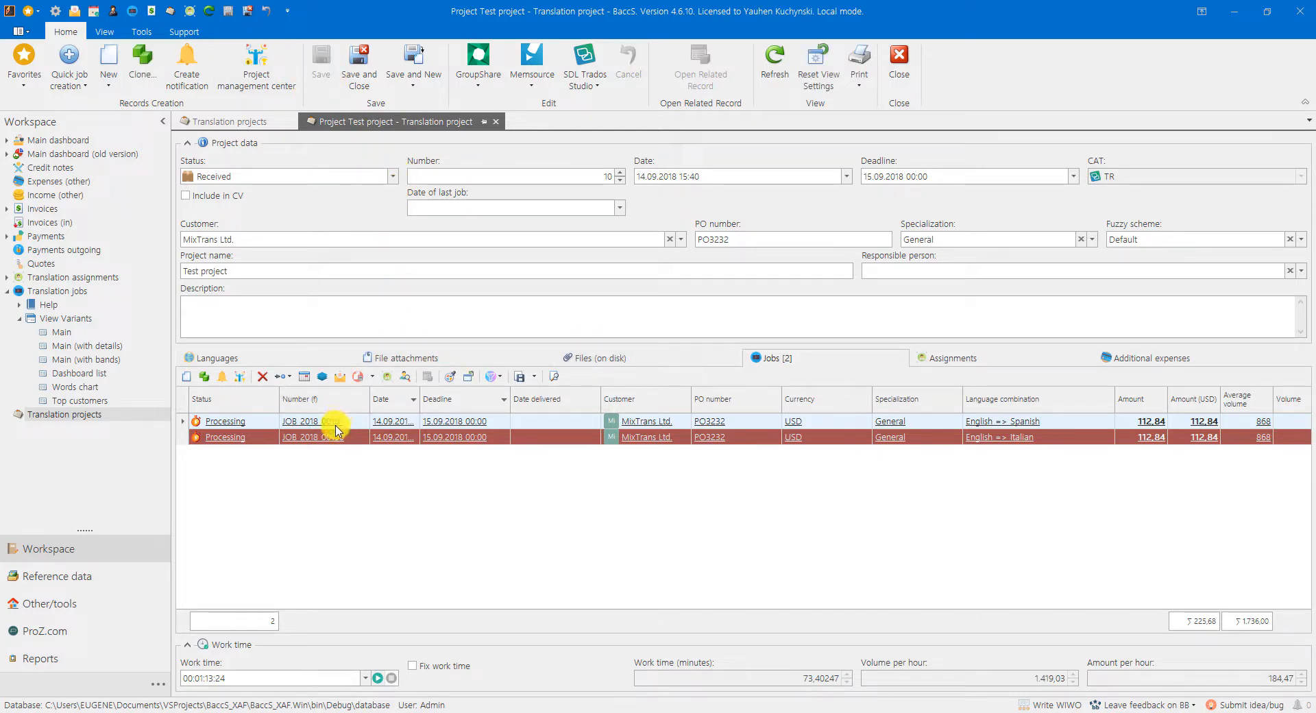
# Step: Delete both the English to Spanish and English to Italian jobs from the project and save it
pyautogui.hotkey('ctrl', 'a')
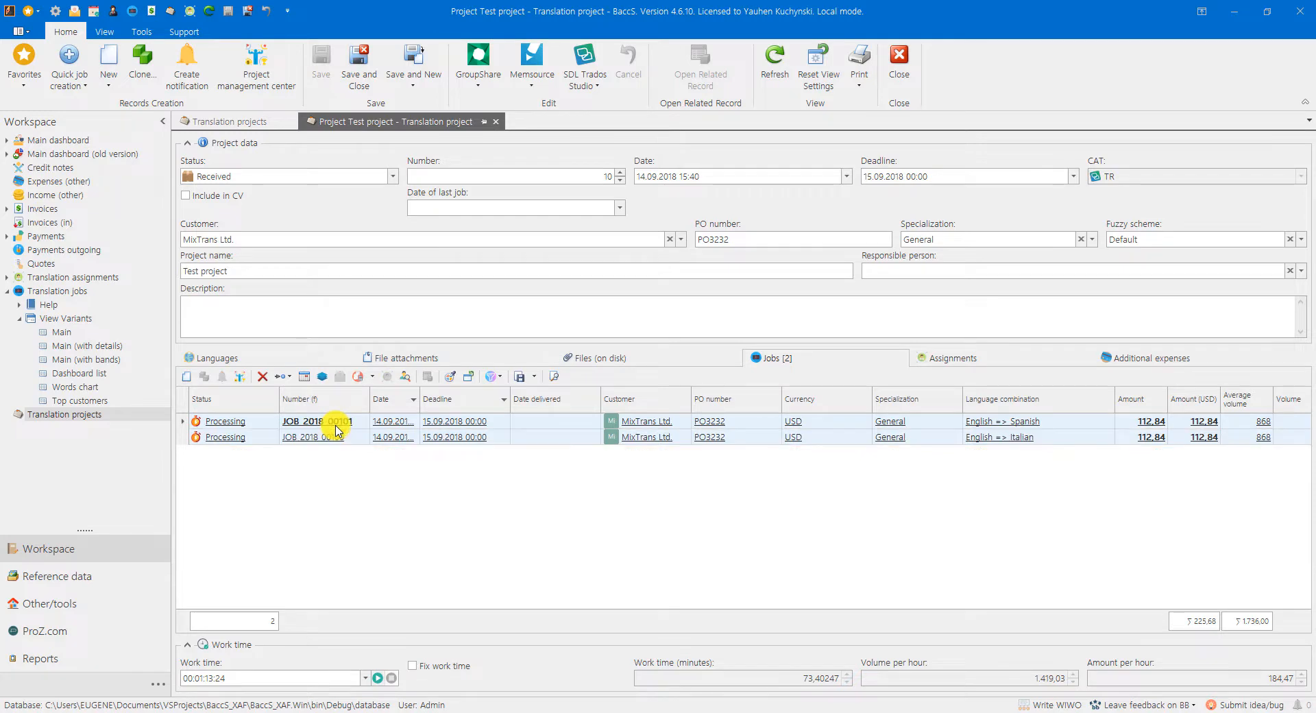
pyautogui.press('Delete')
pyautogui.press('Return')
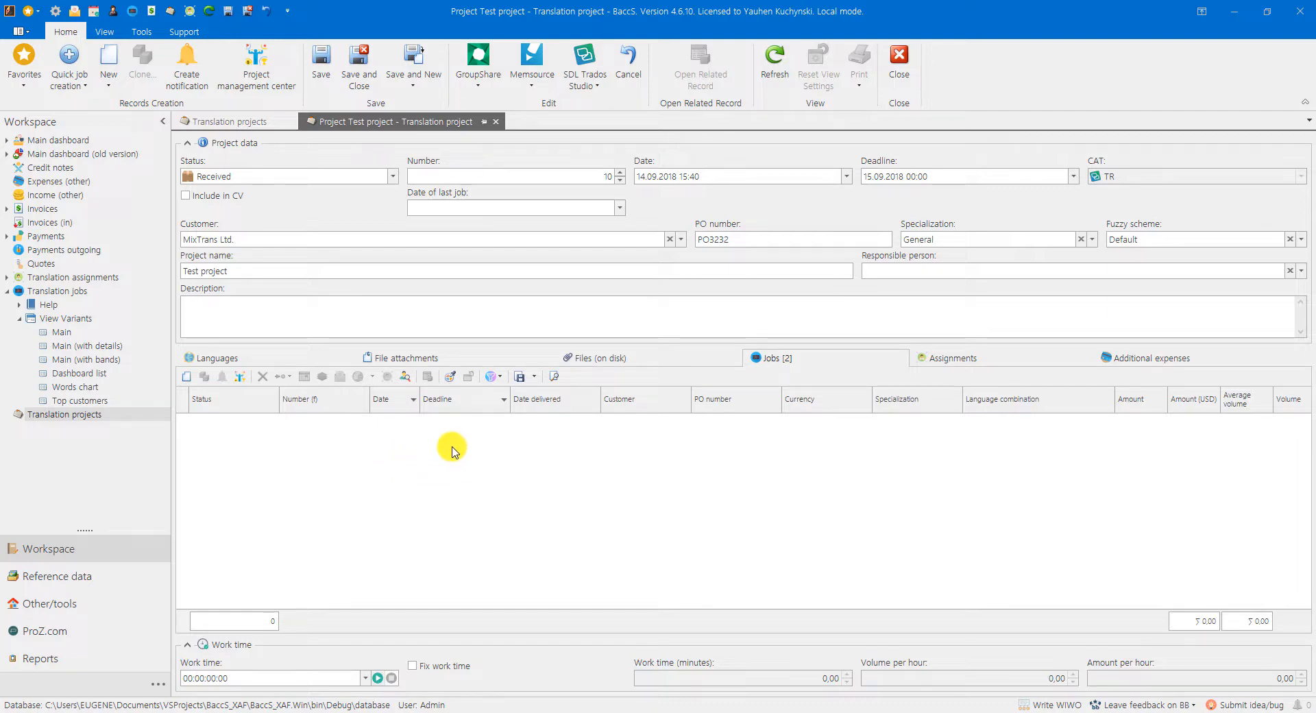
pyautogui.click(321, 59)
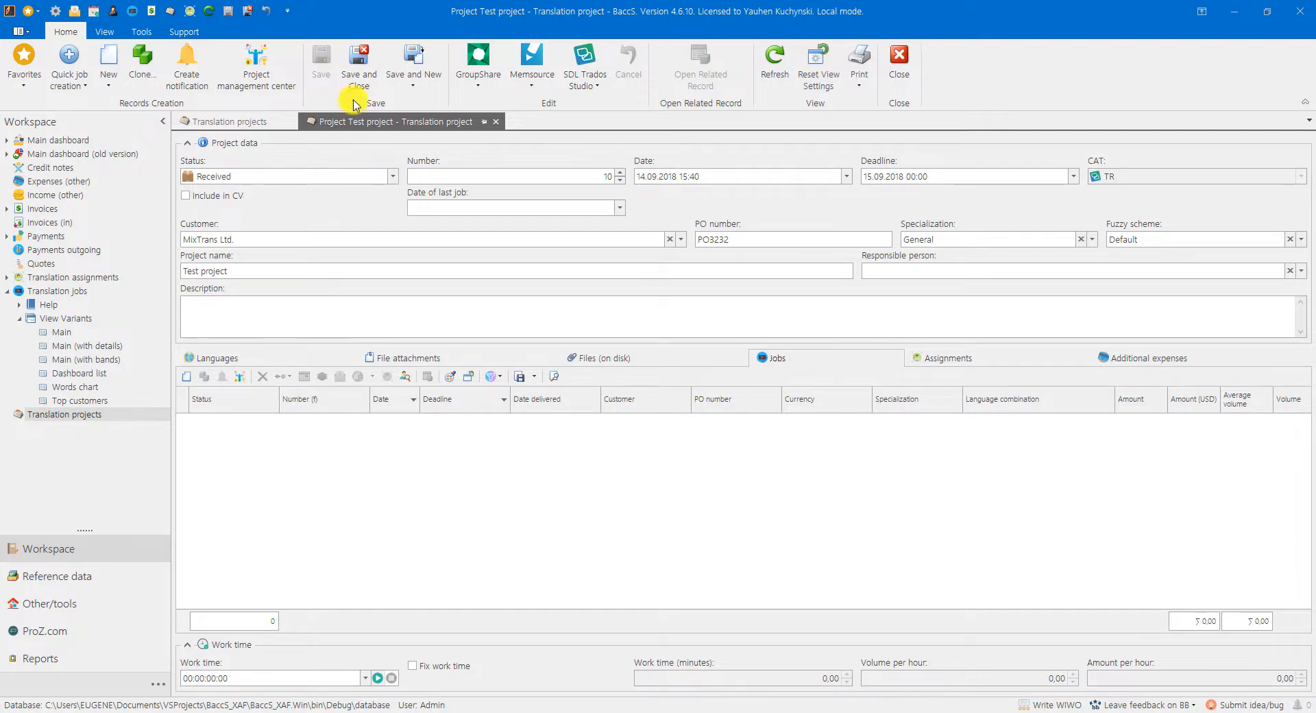
# Step: Link the translation project with the existing Studio project 10 dated 2018-09-14
pyautogui.click(594, 87)
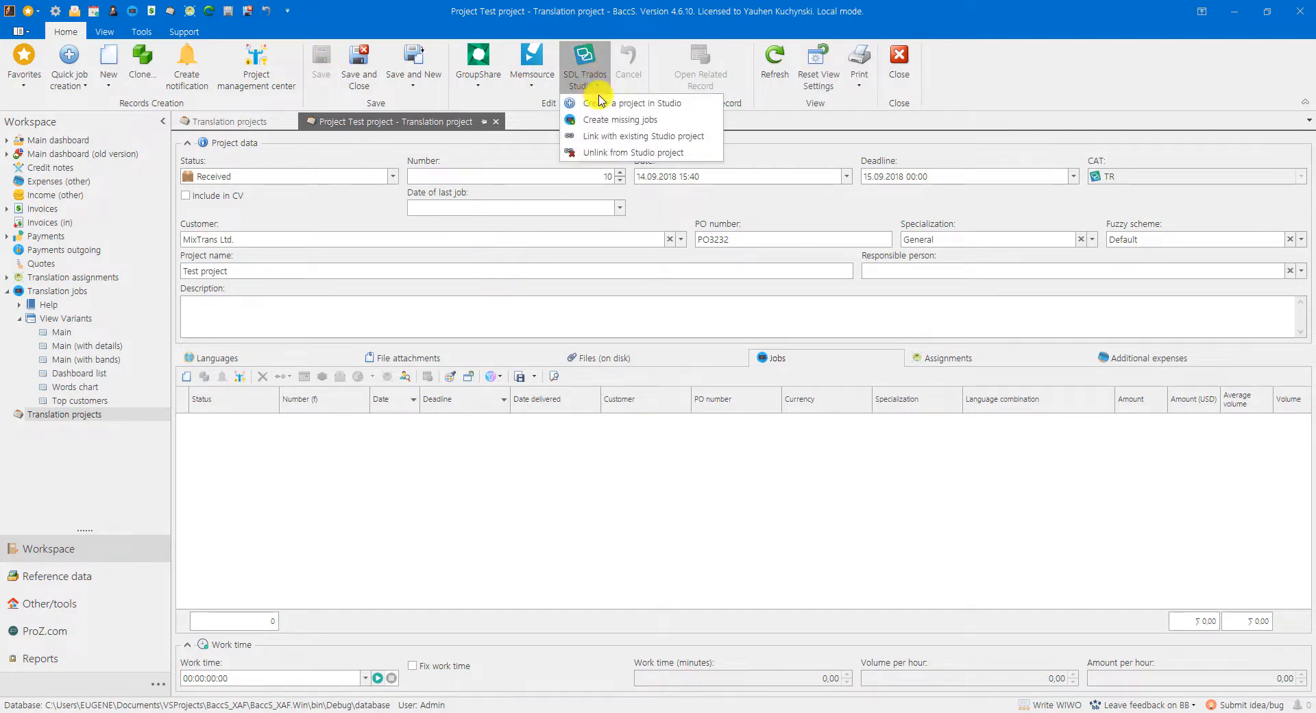
pyautogui.click(637, 136)
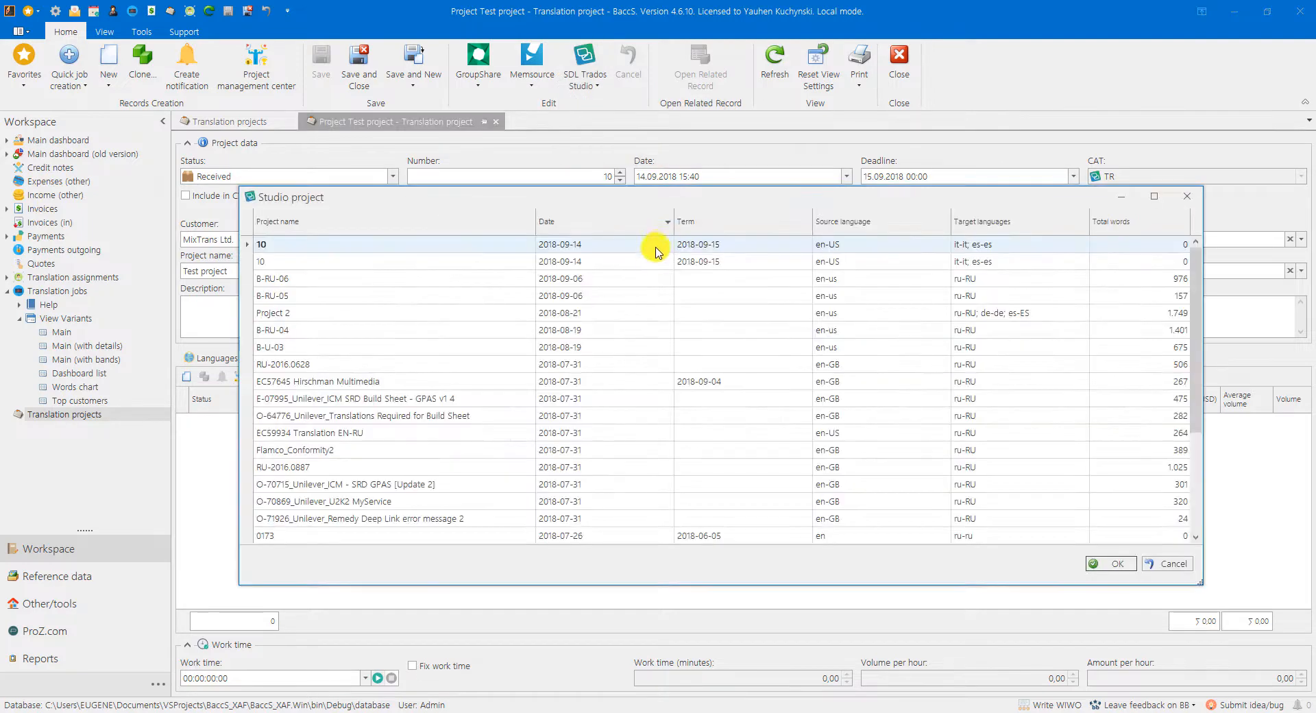
pyautogui.scroll(-3, 429, 447)
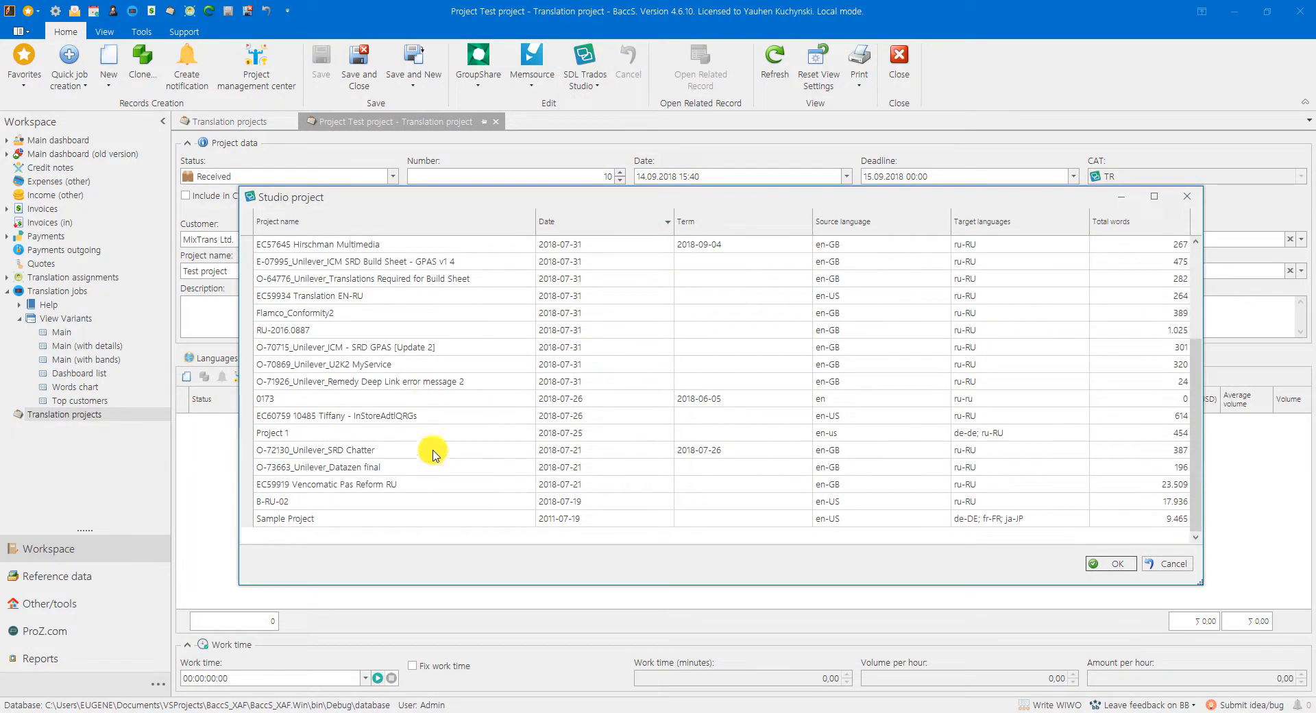
pyautogui.scroll(3, 429, 446)
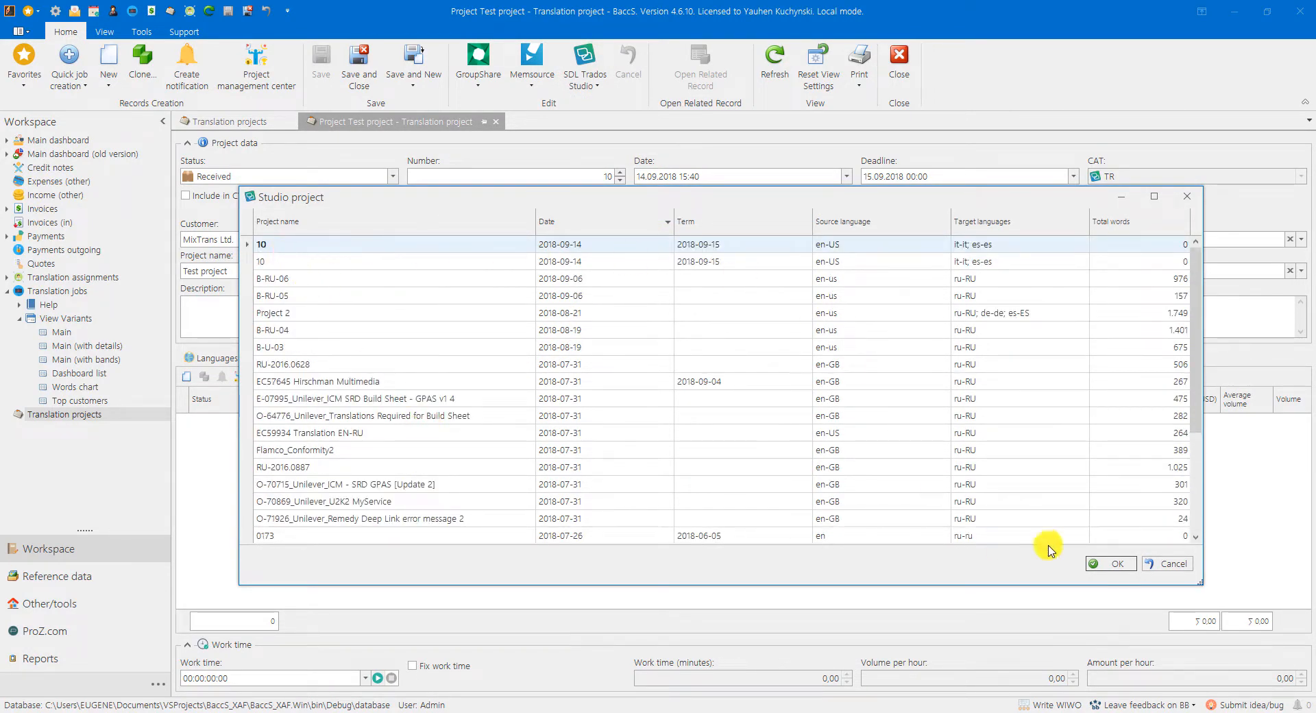
pyautogui.click(1114, 563)
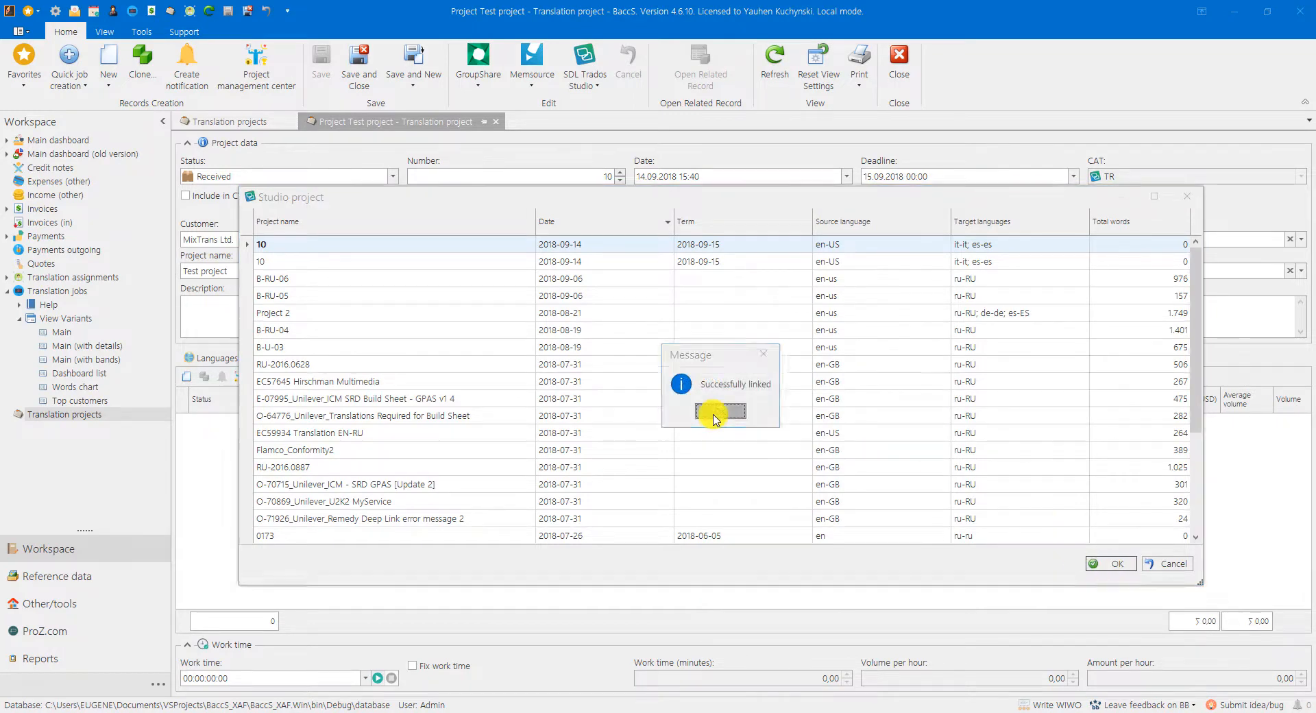
pyautogui.click(718, 411)
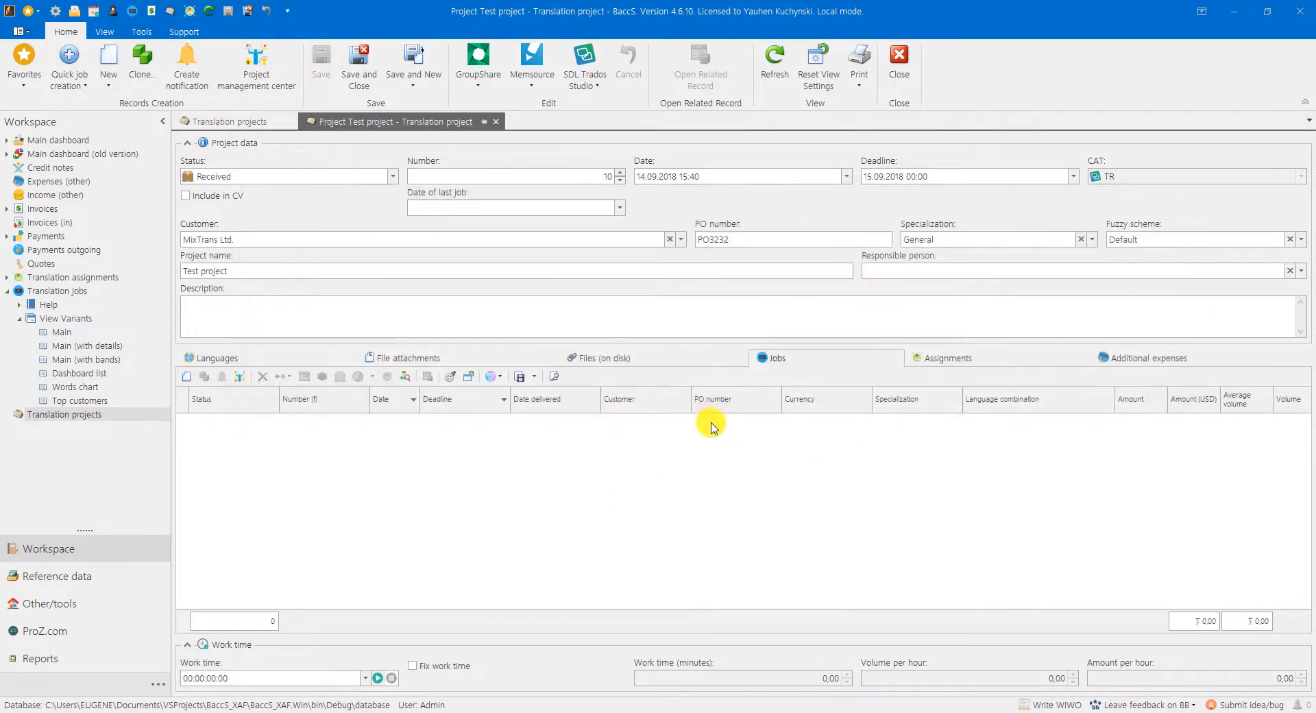
# Step: Create the missing English to Italian and English to Spanish jobs from the Trados analysis, importing all fuzzies, and save the project
pyautogui.click(584, 84)
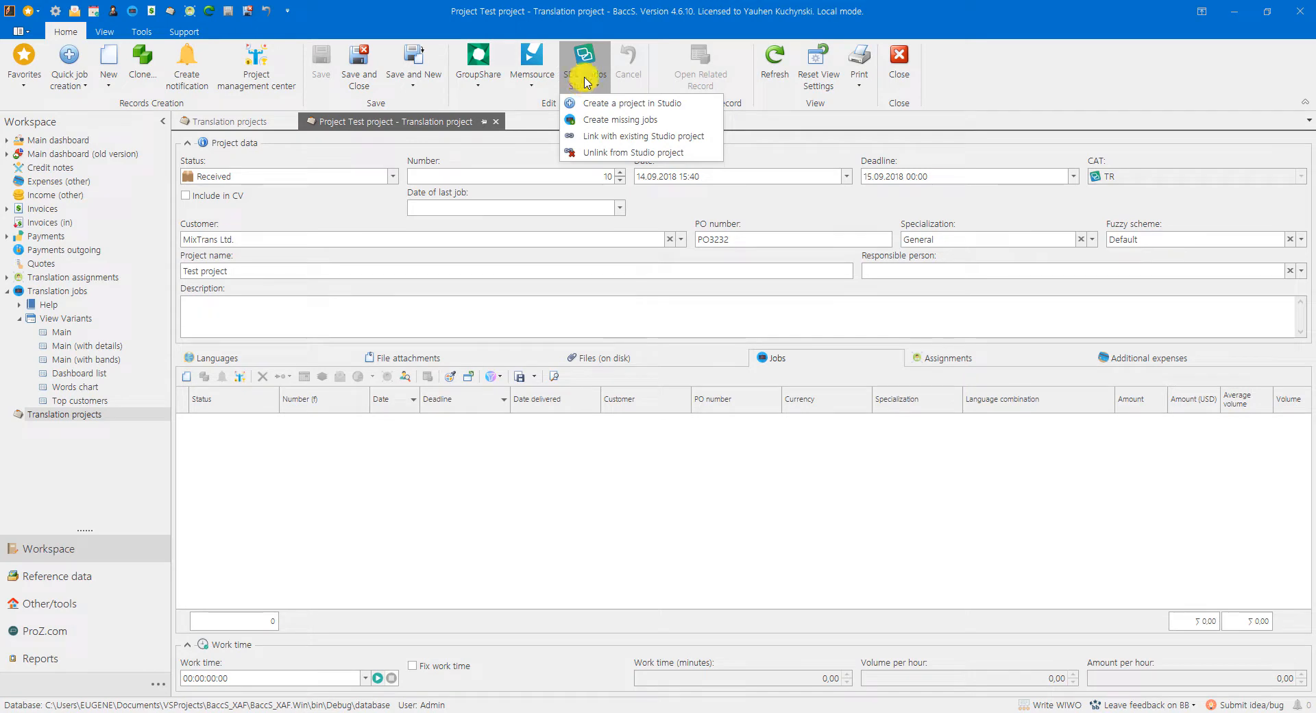
pyautogui.click(606, 120)
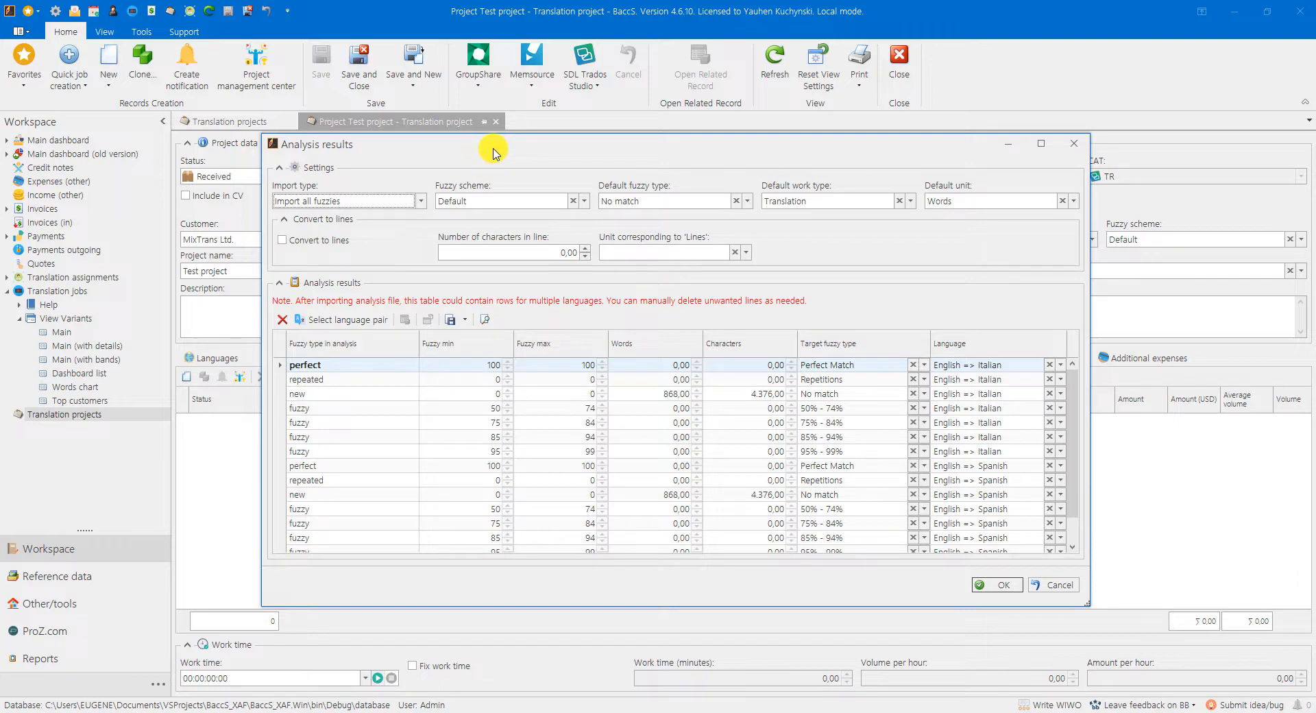
pyautogui.click(995, 586)
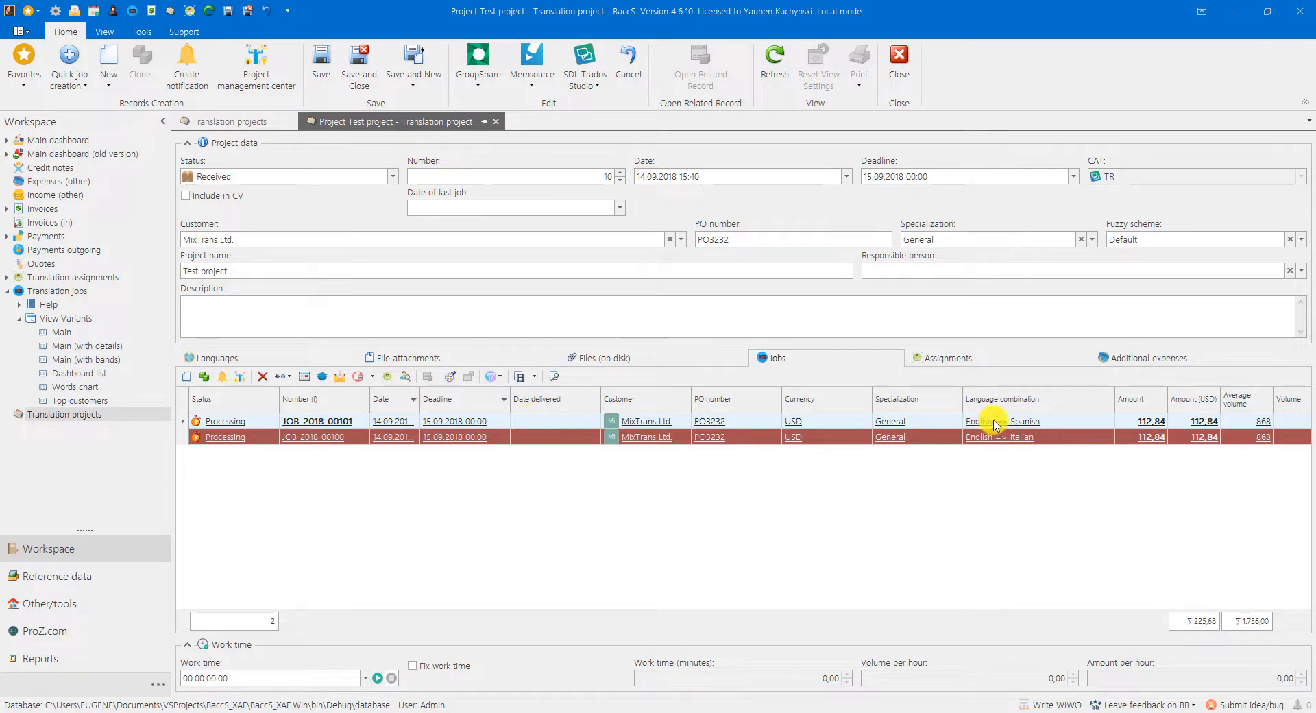
pyautogui.click(584, 67)
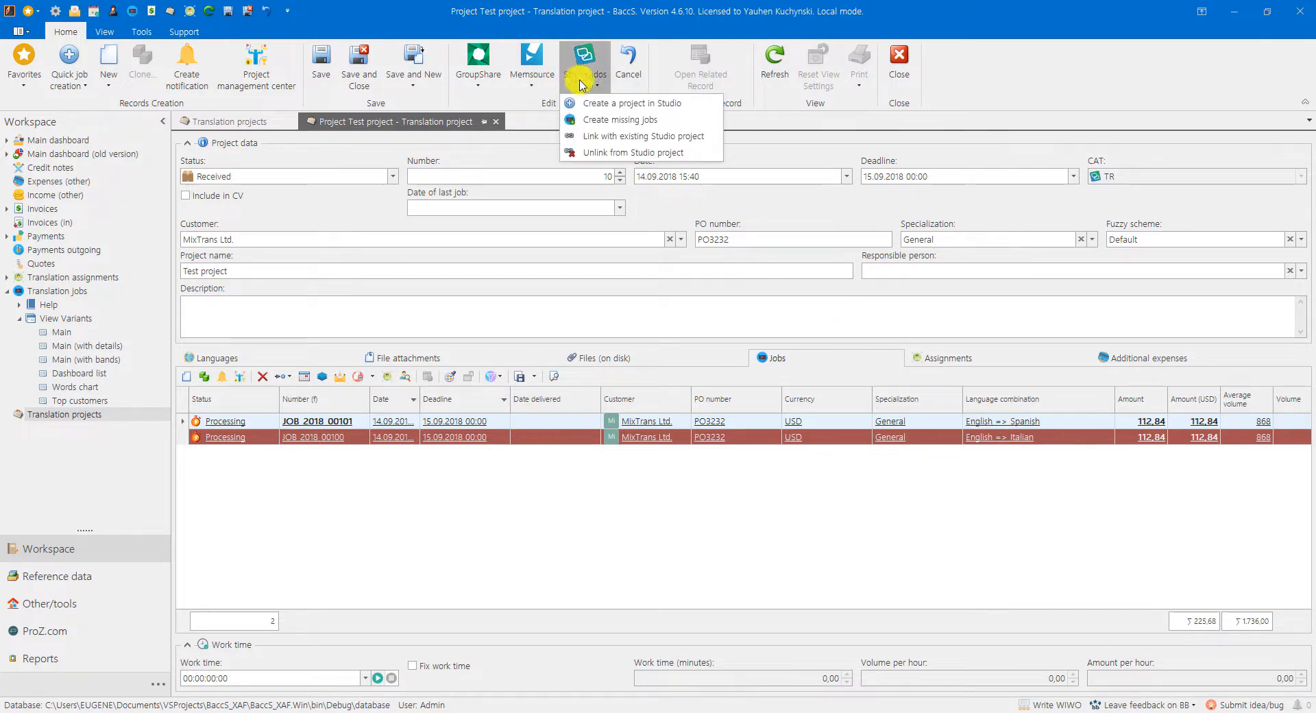
pyautogui.click(979, 507)
pyautogui.click(986, 440)
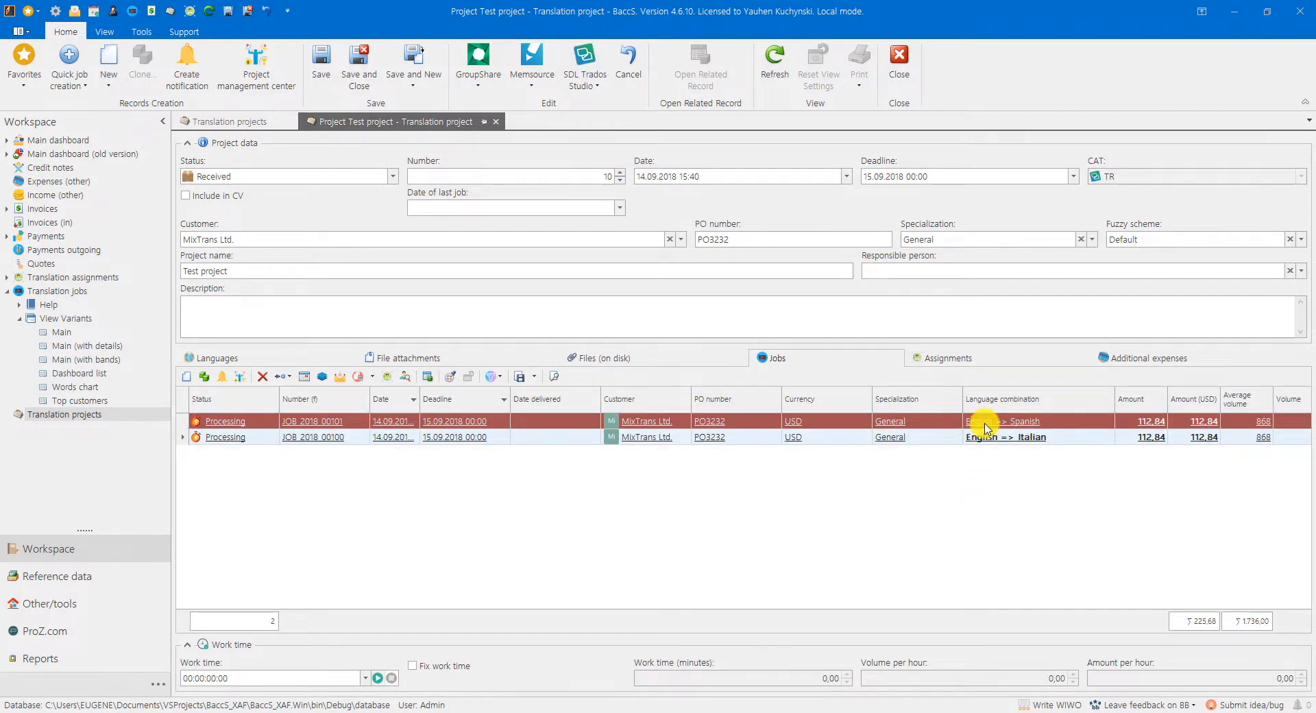
pyautogui.click(985, 425)
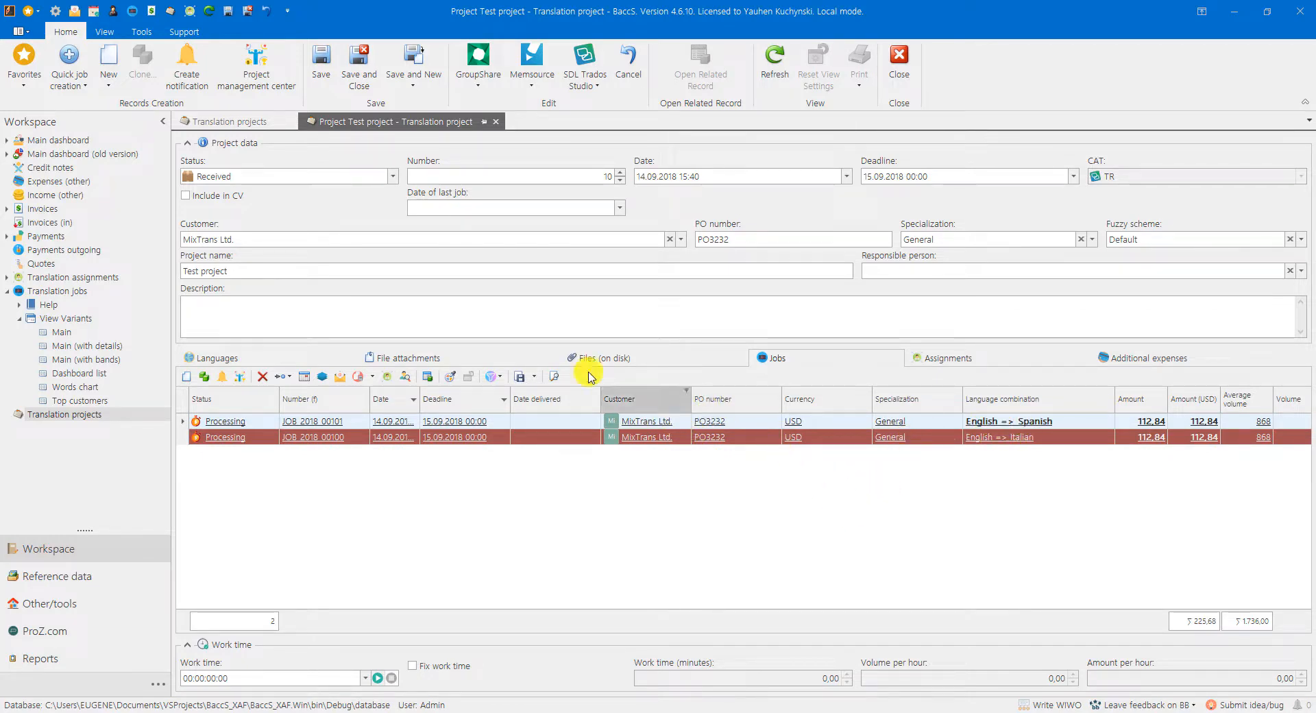
pyautogui.click(321, 59)
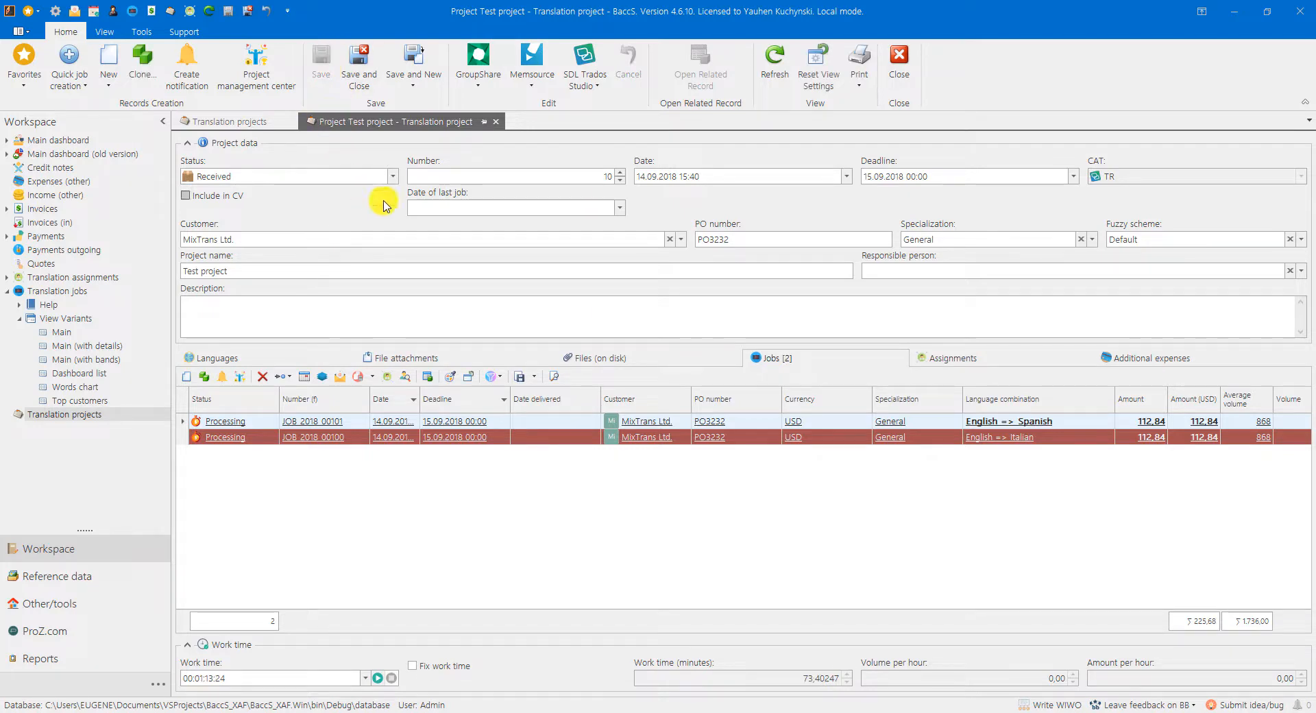
# Step: Review the project's jobs and their volumes and CAT tools options in the project management center
pyautogui.click(257, 74)
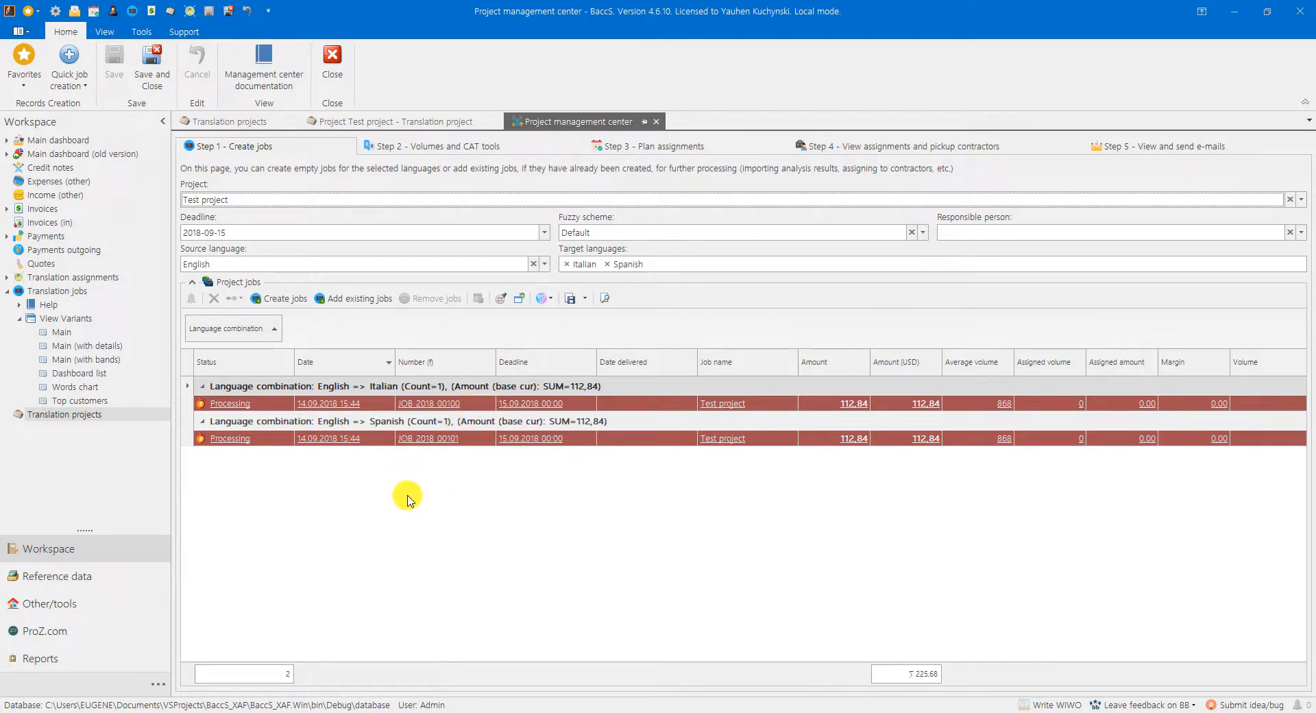
pyautogui.click(420, 151)
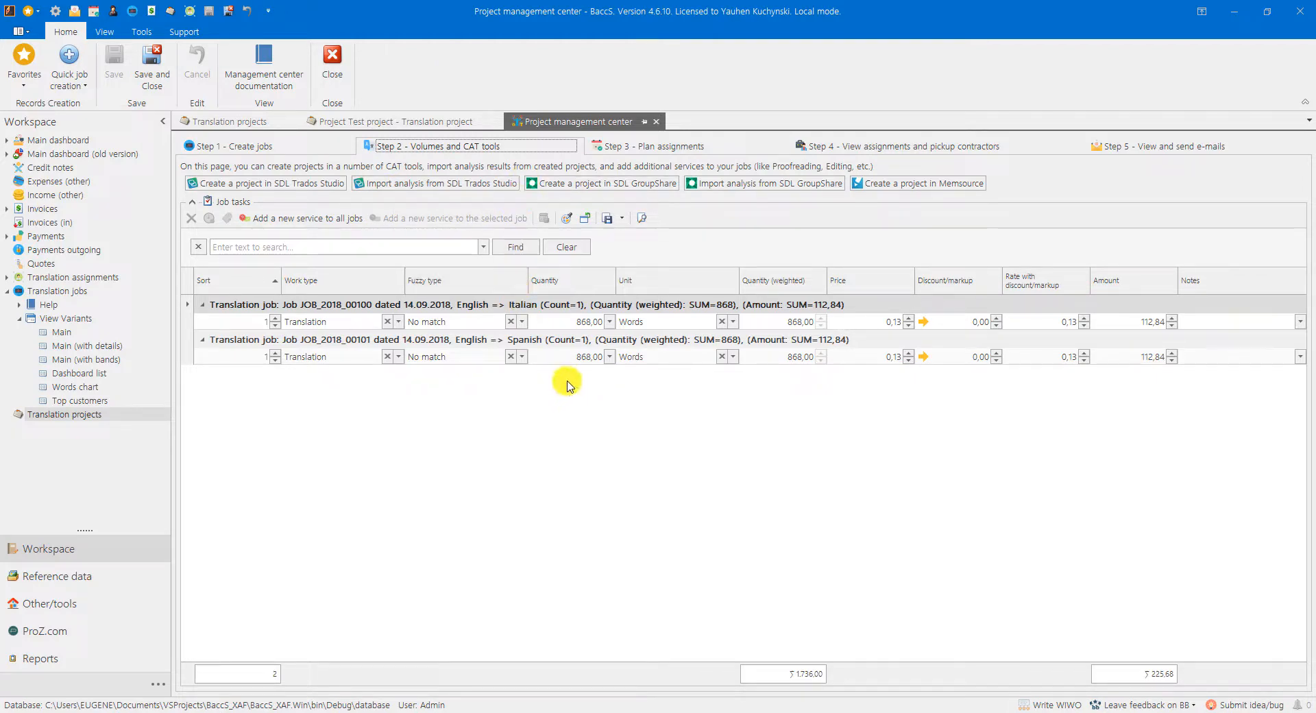
pyautogui.click(244, 156)
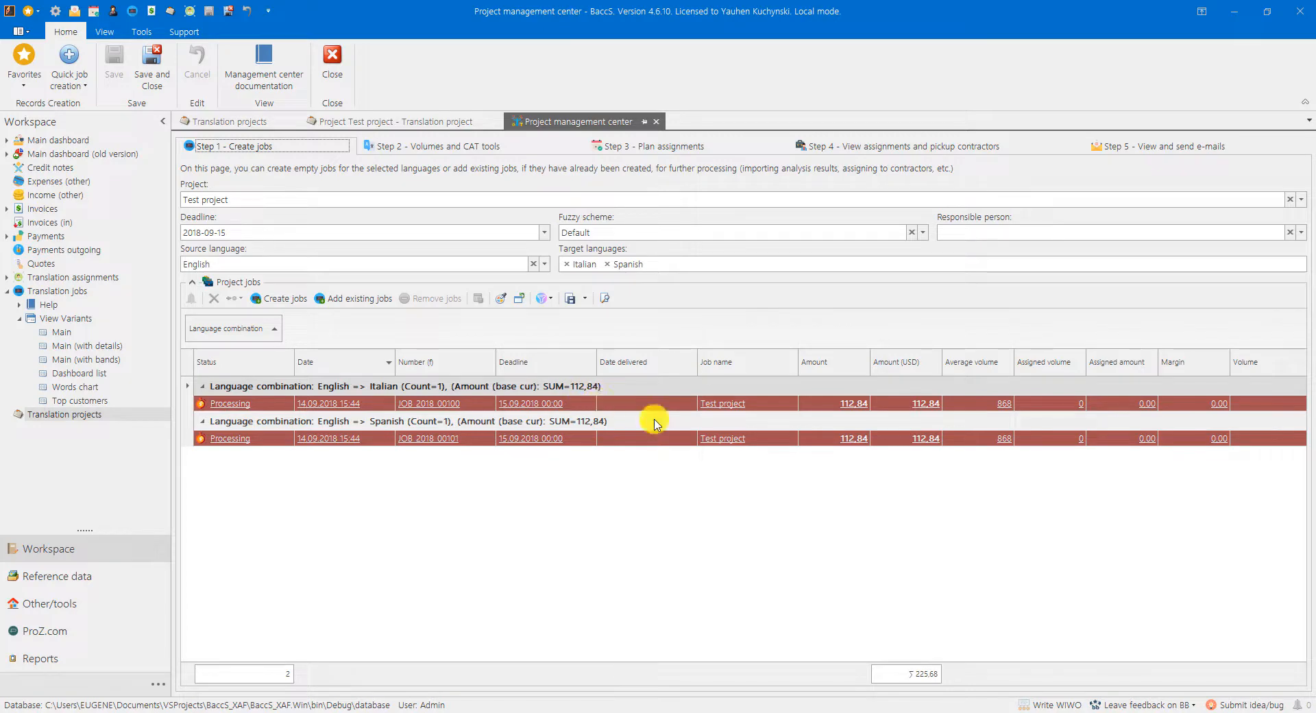
pyautogui.click(657, 122)
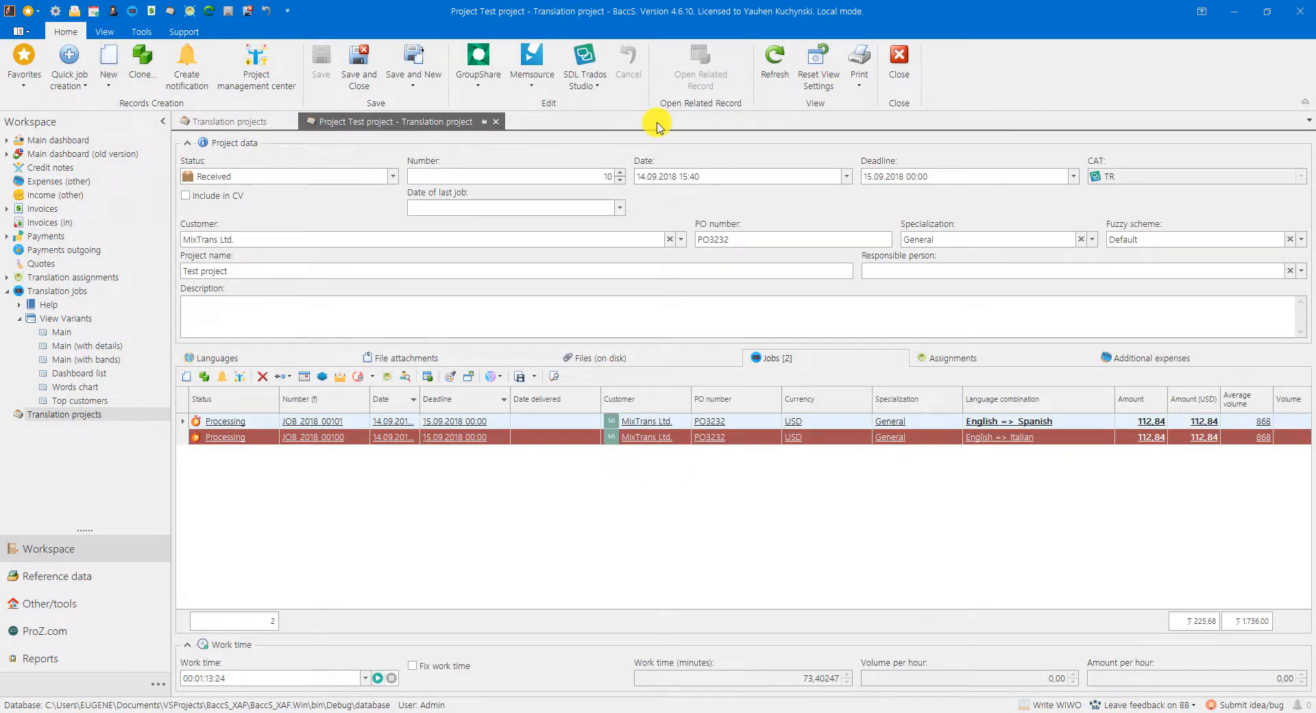
# Step: Close the project and open the sent English to Spanish job named 10 from the translation jobs list
pyautogui.click(497, 123)
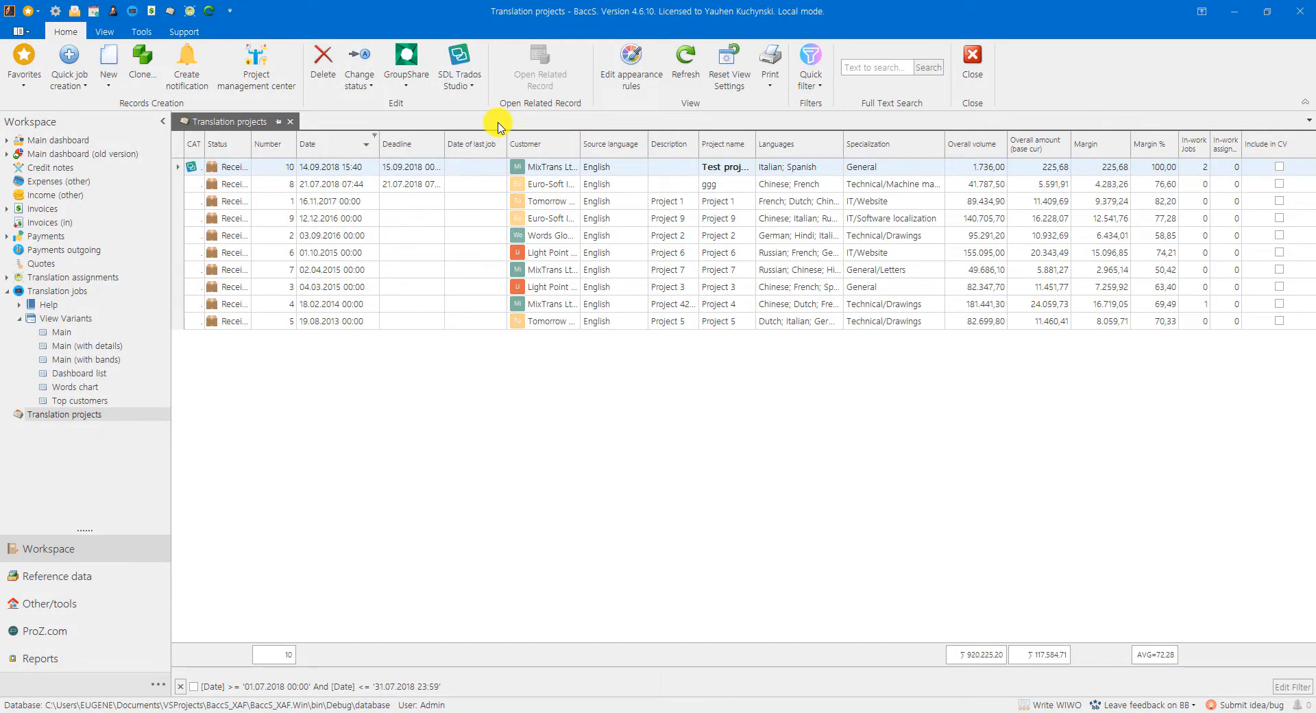
pyautogui.click(61, 291)
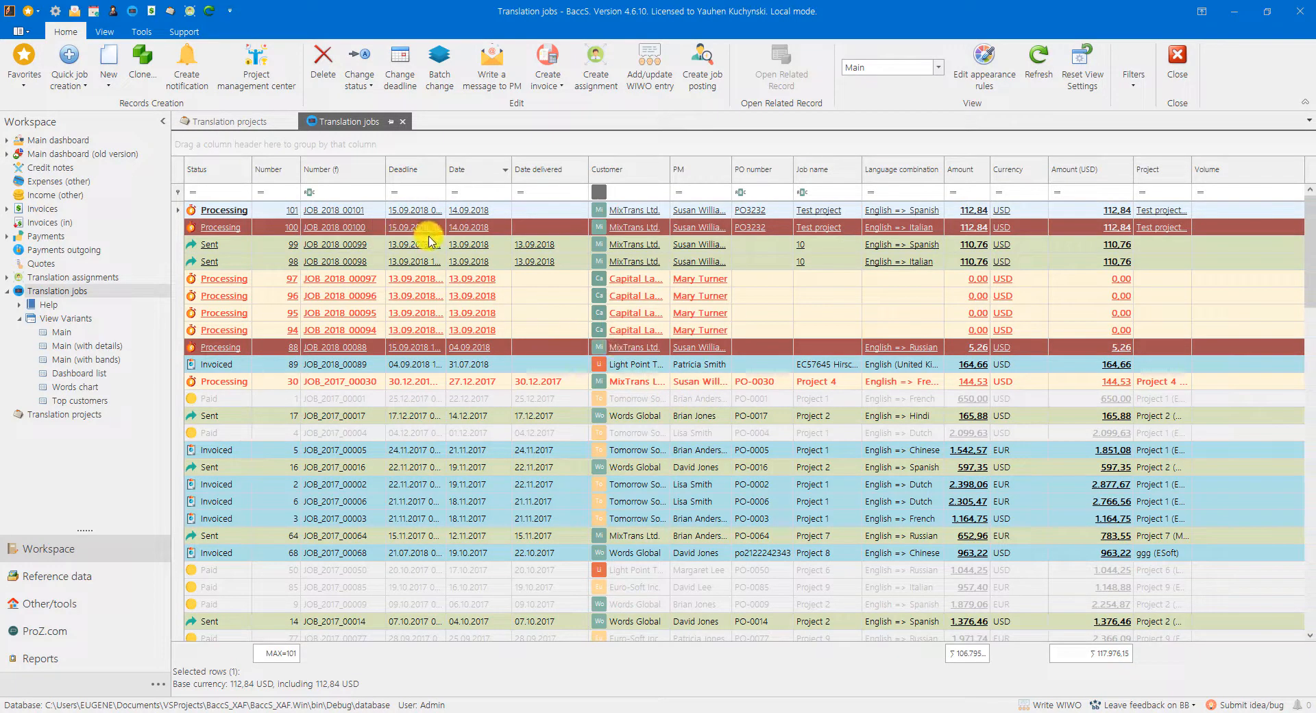
pyautogui.click(404, 244)
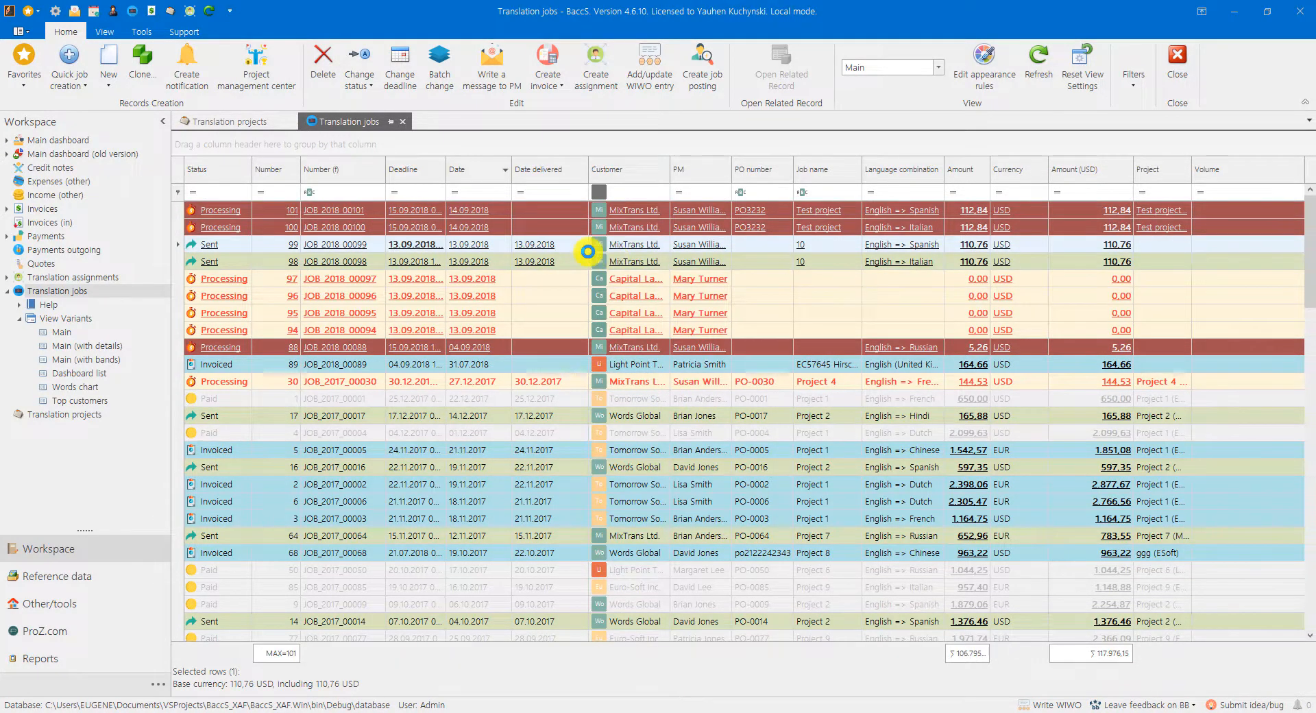
pyautogui.doubleClick(587, 251)
# Step: Link the English to Spanish job with the existing Studio project 10 dated 2018-09-14
pyautogui.click(631, 74)
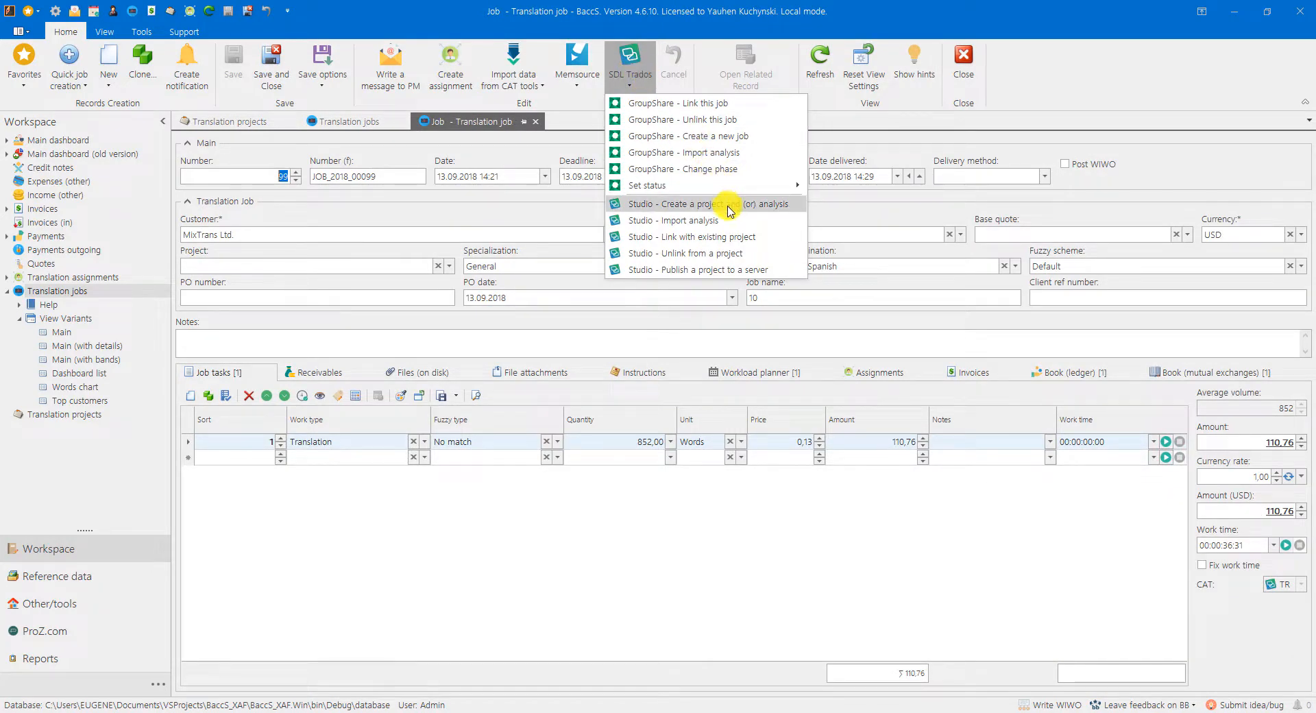
pyautogui.click(690, 241)
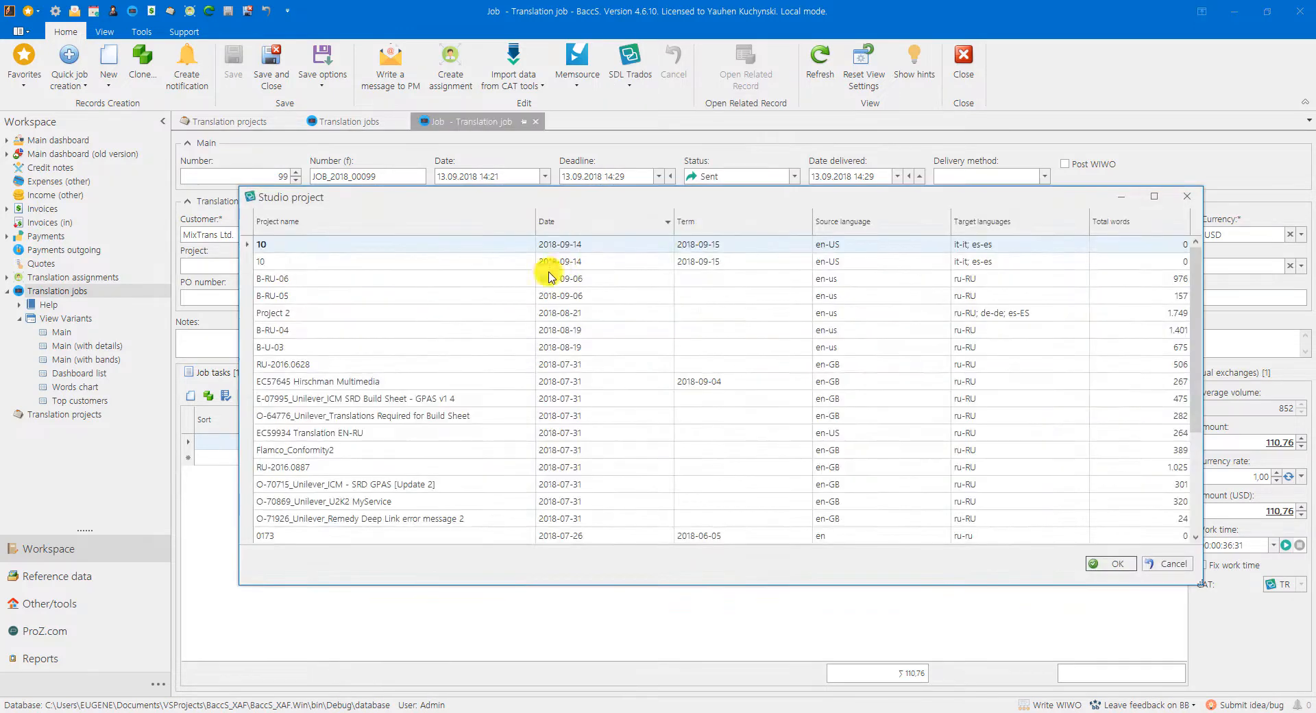
pyautogui.click(1106, 566)
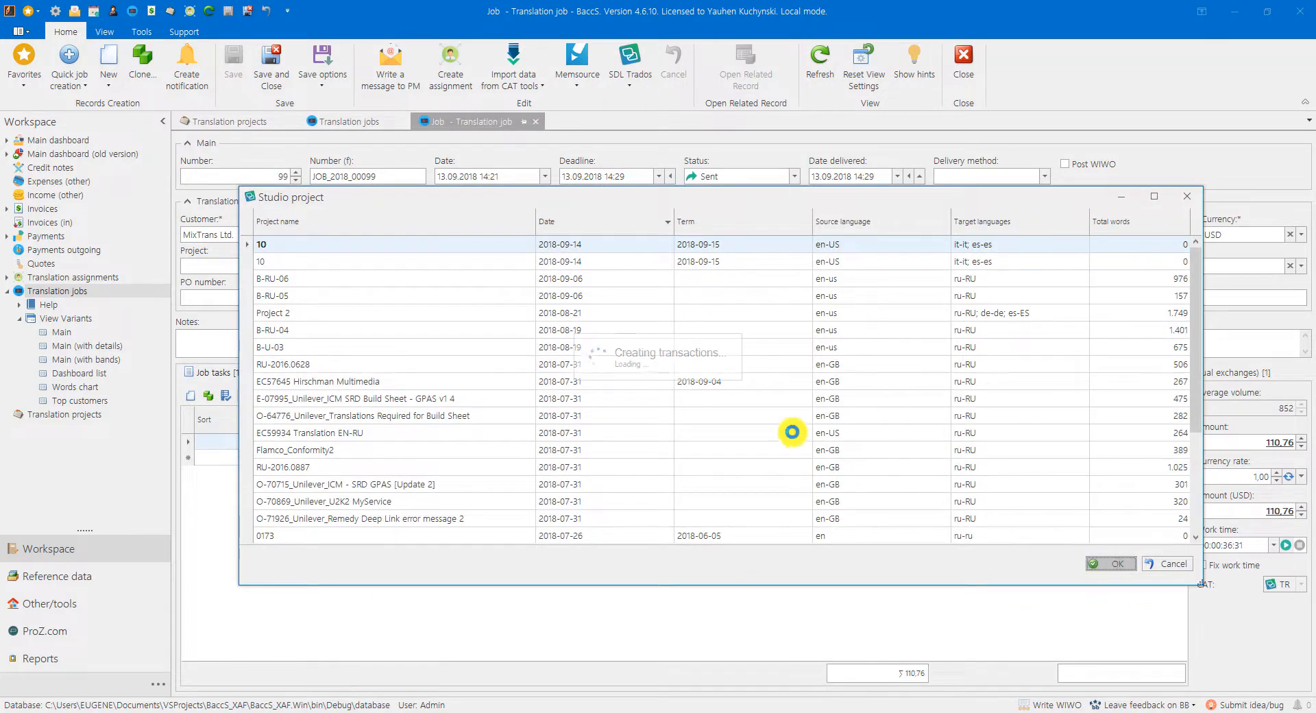
pyautogui.click(720, 411)
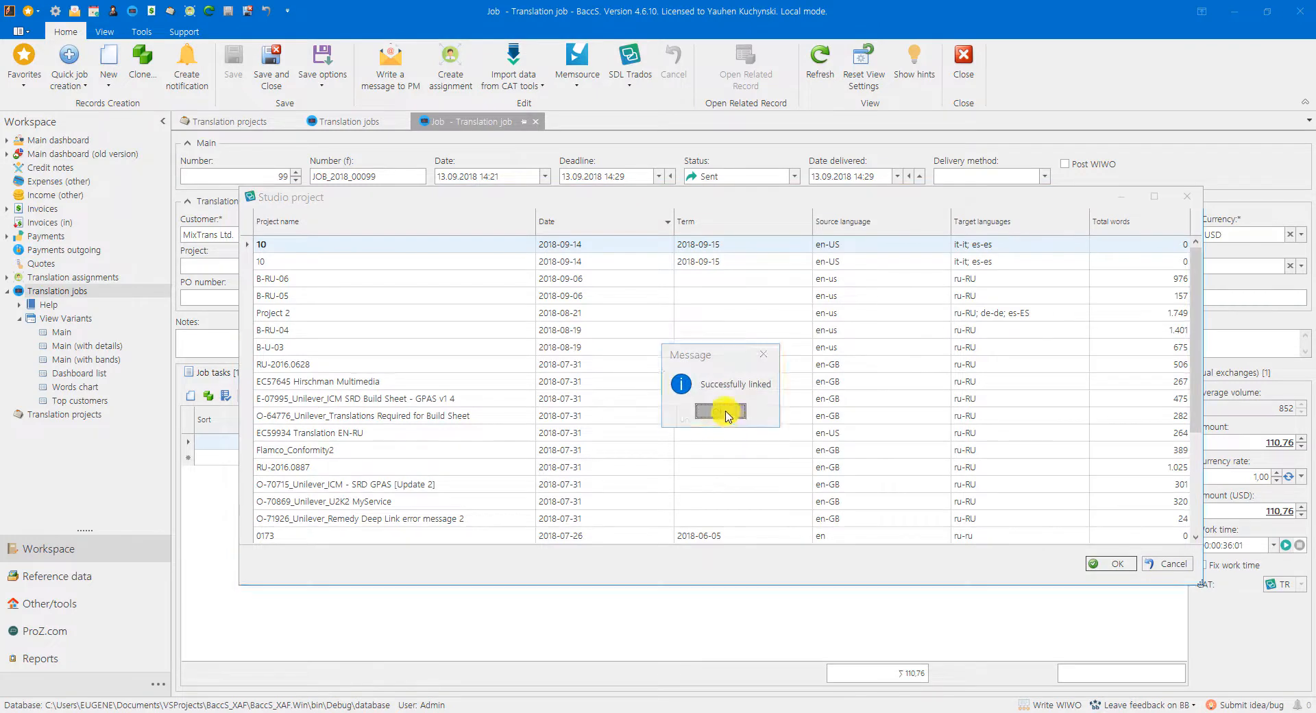
# Step: Import the Studio analysis into the job after deleting the English to Spanish rows from the results, and save and close the job
pyautogui.click(629, 74)
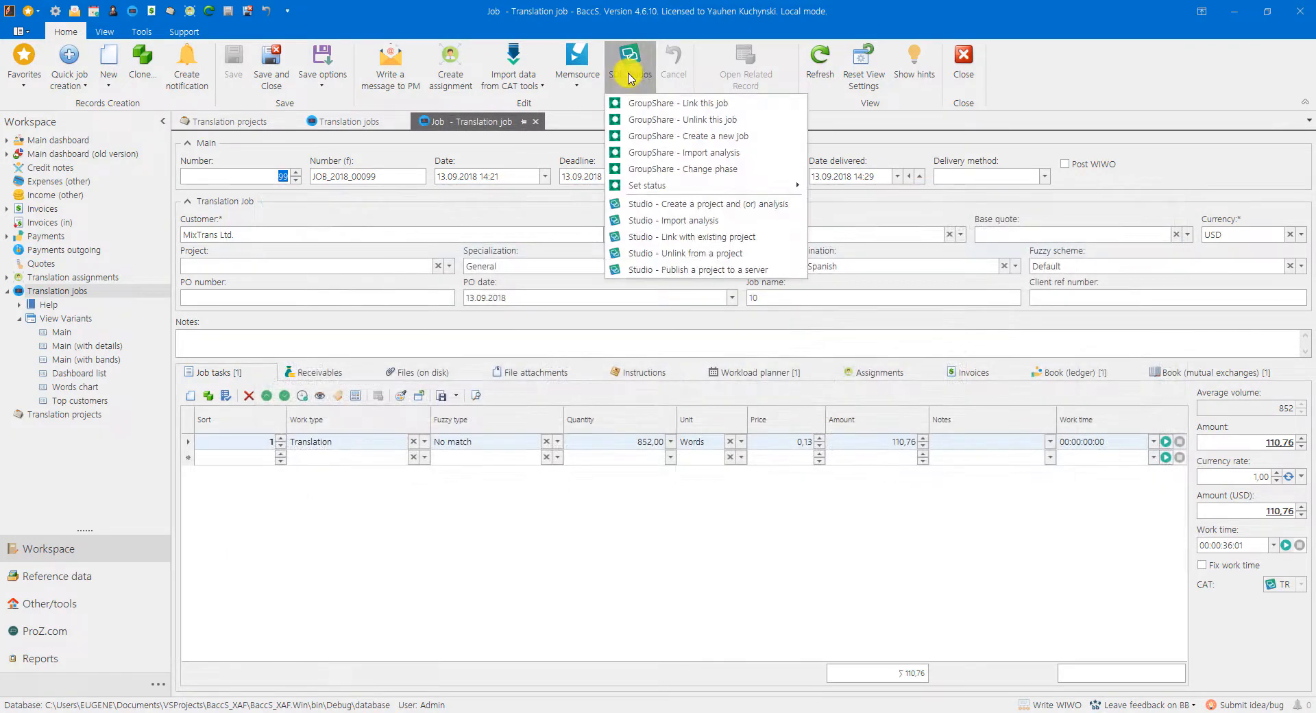
pyautogui.click(654, 221)
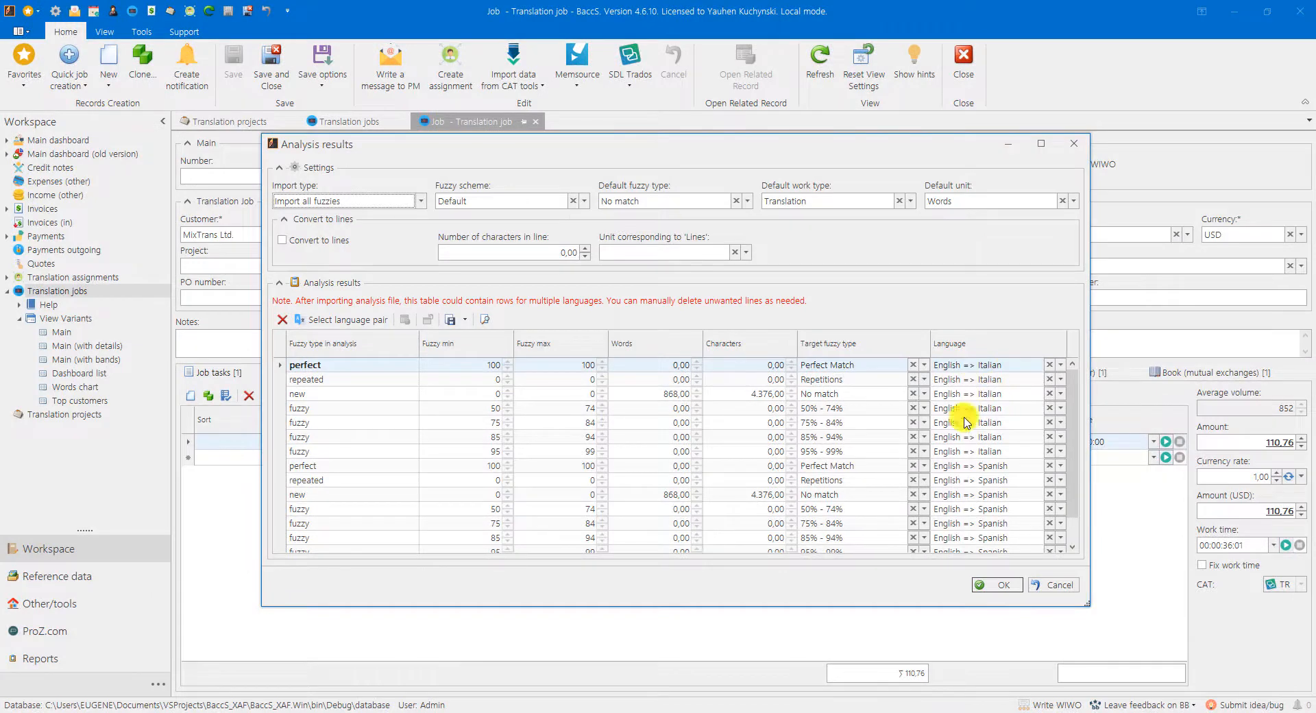
pyautogui.click(283, 466)
pyautogui.scroll(-1, 284, 480)
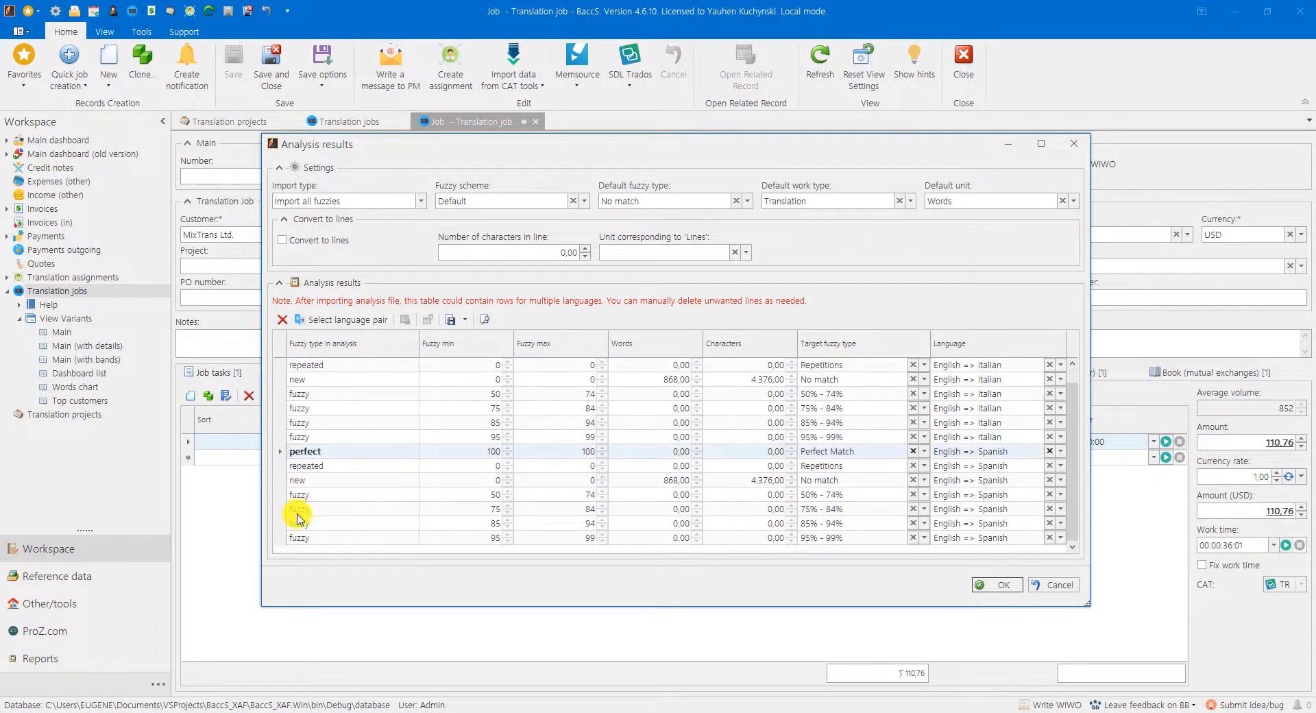
pyautogui.keyDown('shift'); pyautogui.click(284, 538); pyautogui.keyUp('shift')
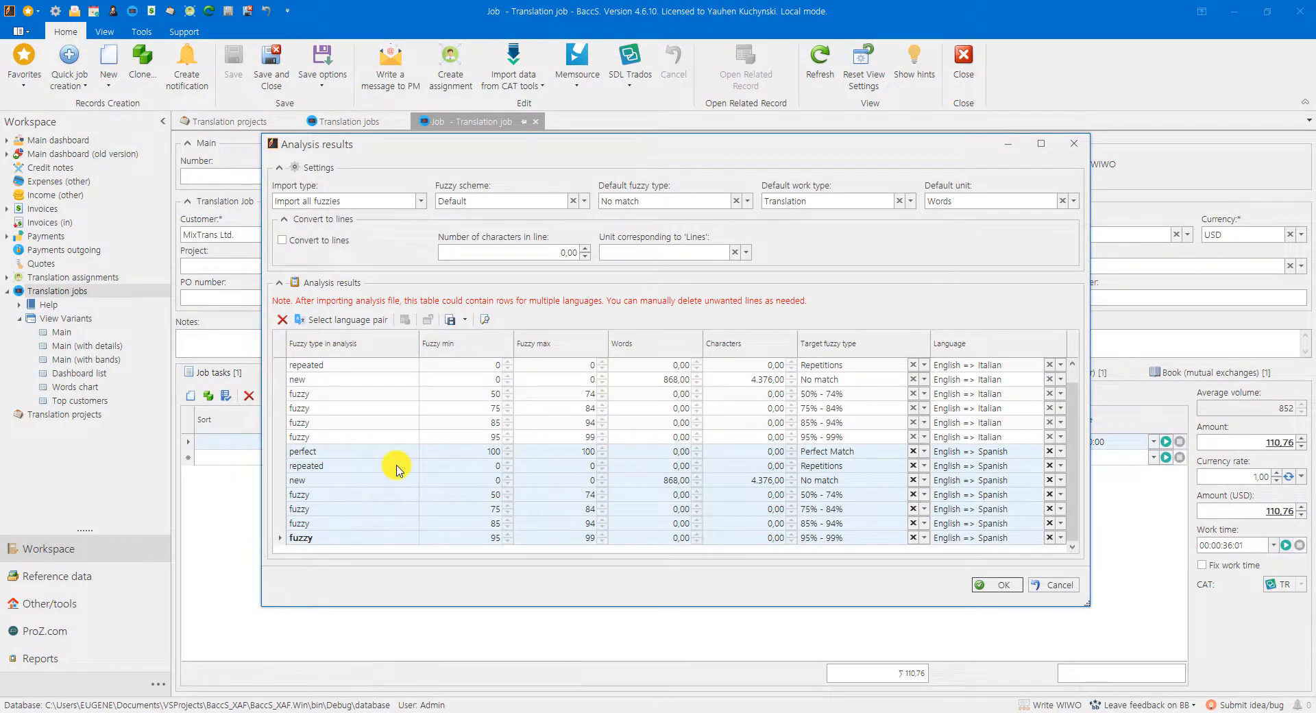
pyautogui.press('Delete')
pyautogui.press('Return')
pyautogui.click(1001, 584)
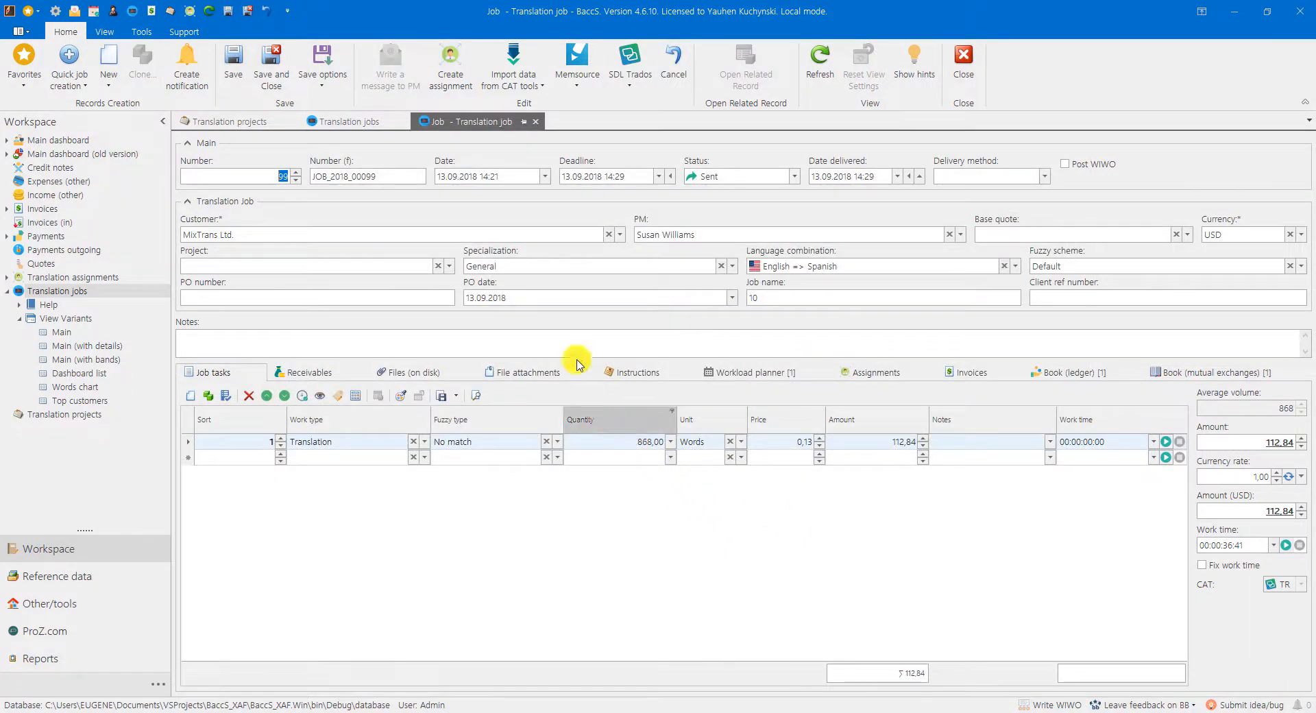
pyautogui.click(272, 58)
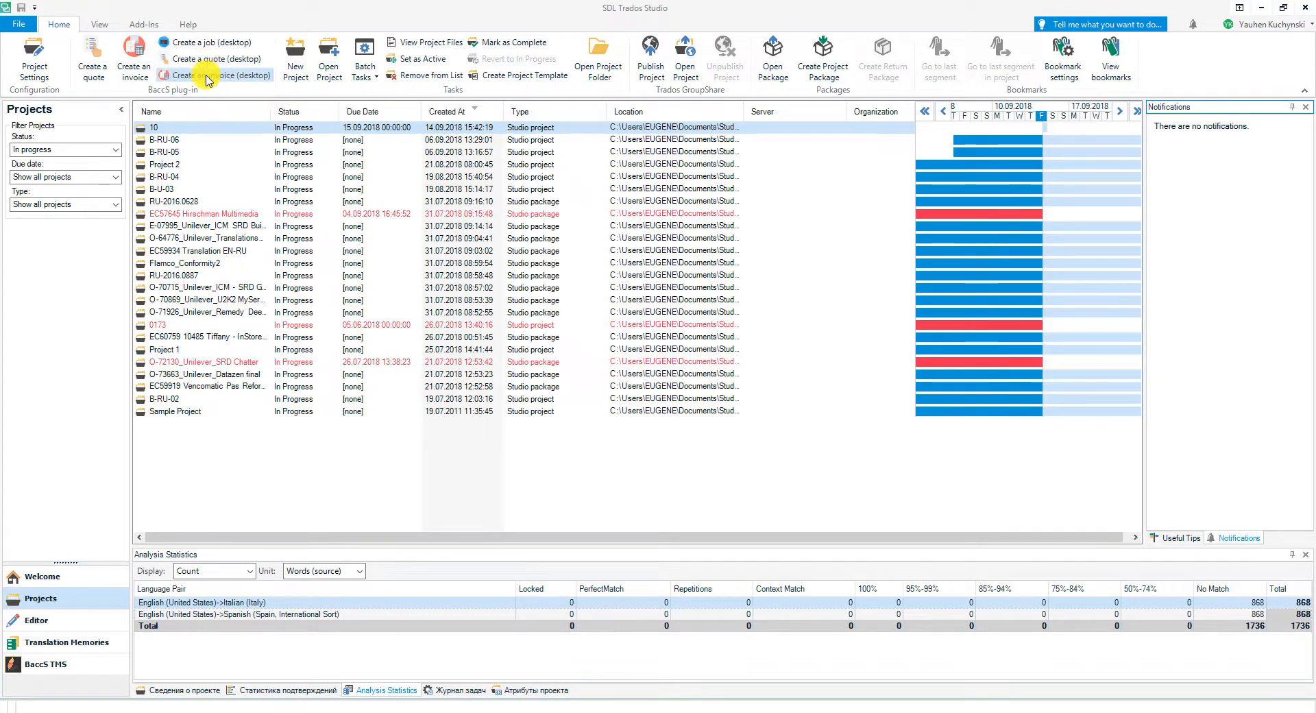
# Step: Create desktop BaccS translation jobs from Studio project 10 for customer MixTrans Ltd., covering all target languages
pyautogui.click(201, 45)
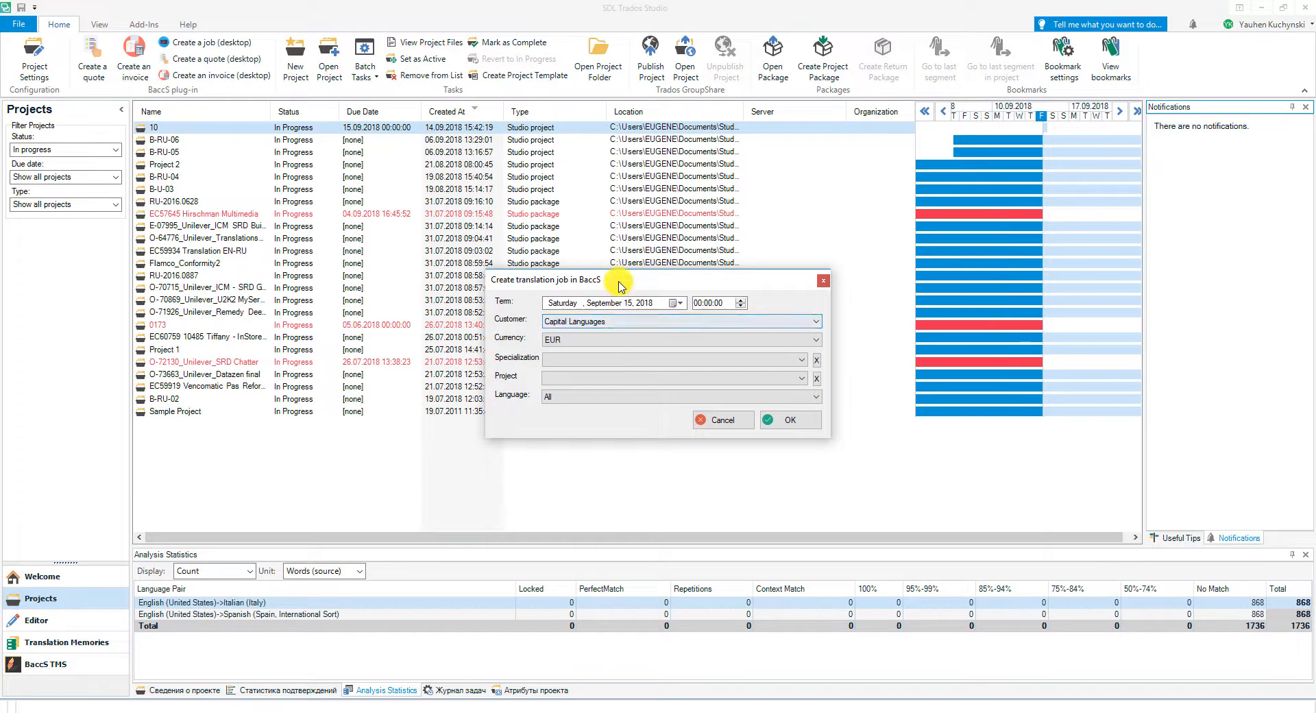
pyautogui.click(576, 322)
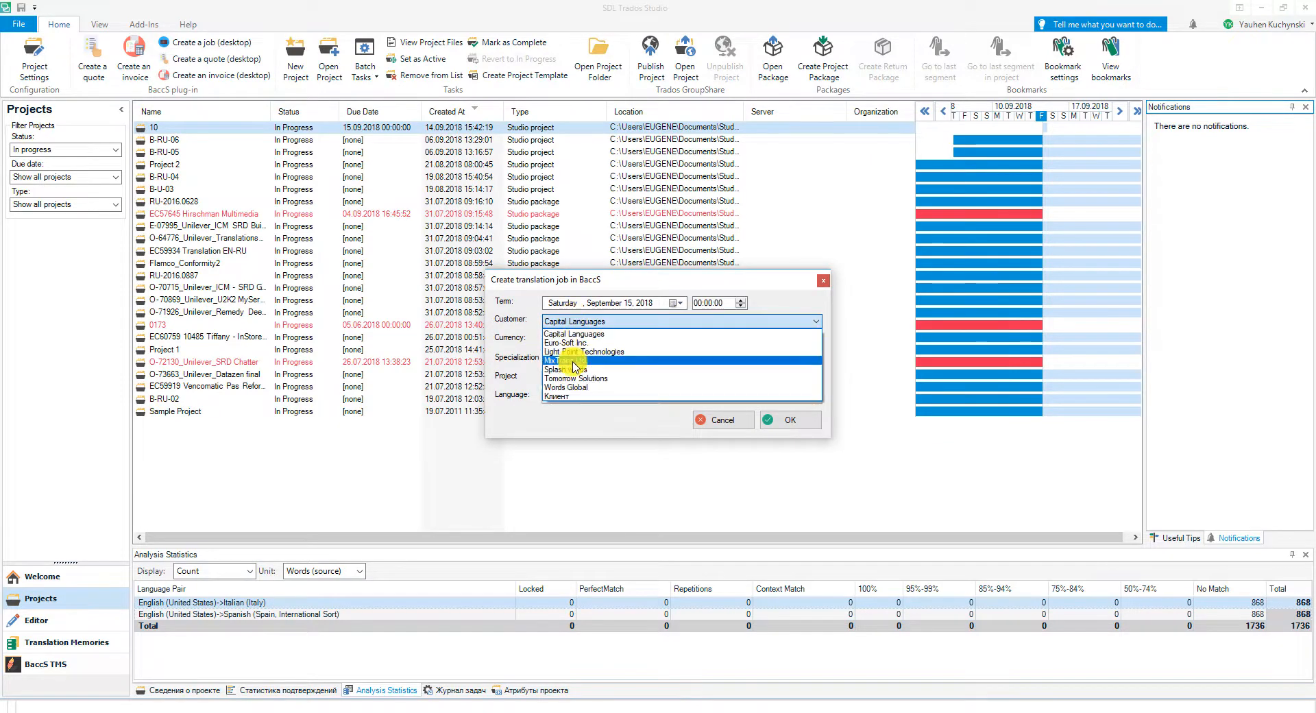
pyautogui.click(571, 360)
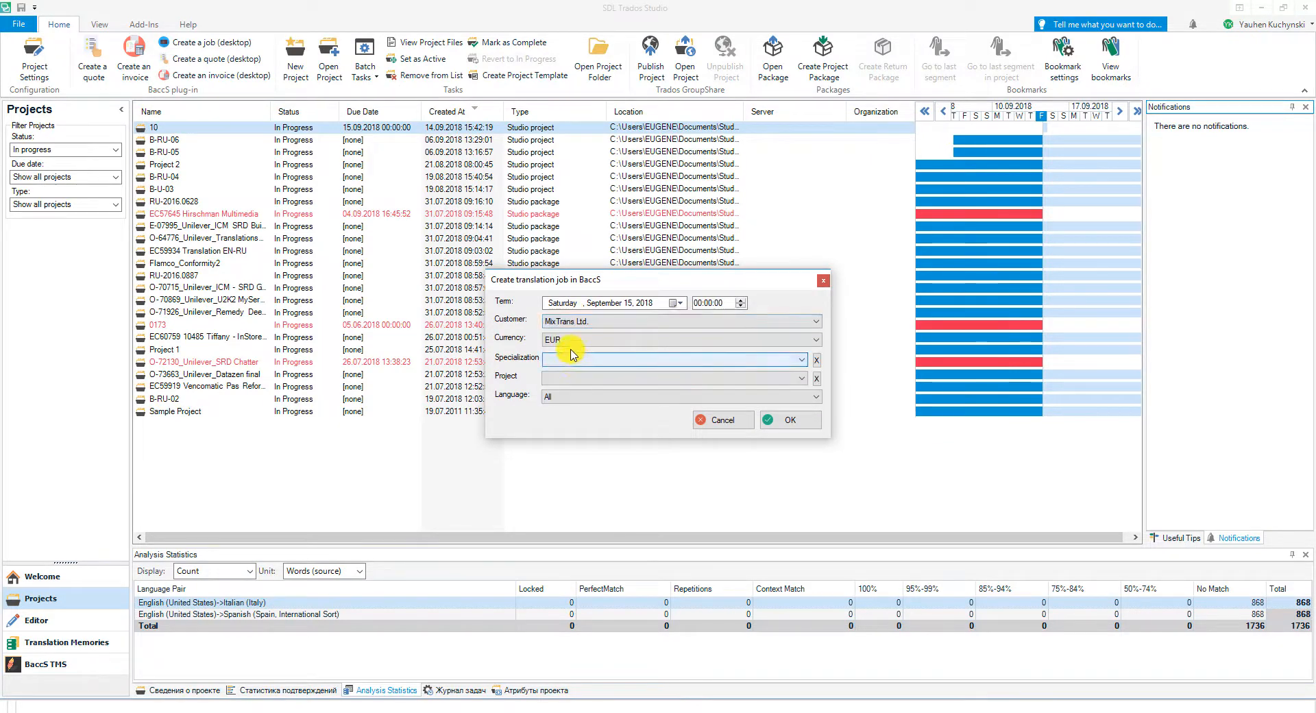
pyautogui.click(564, 397)
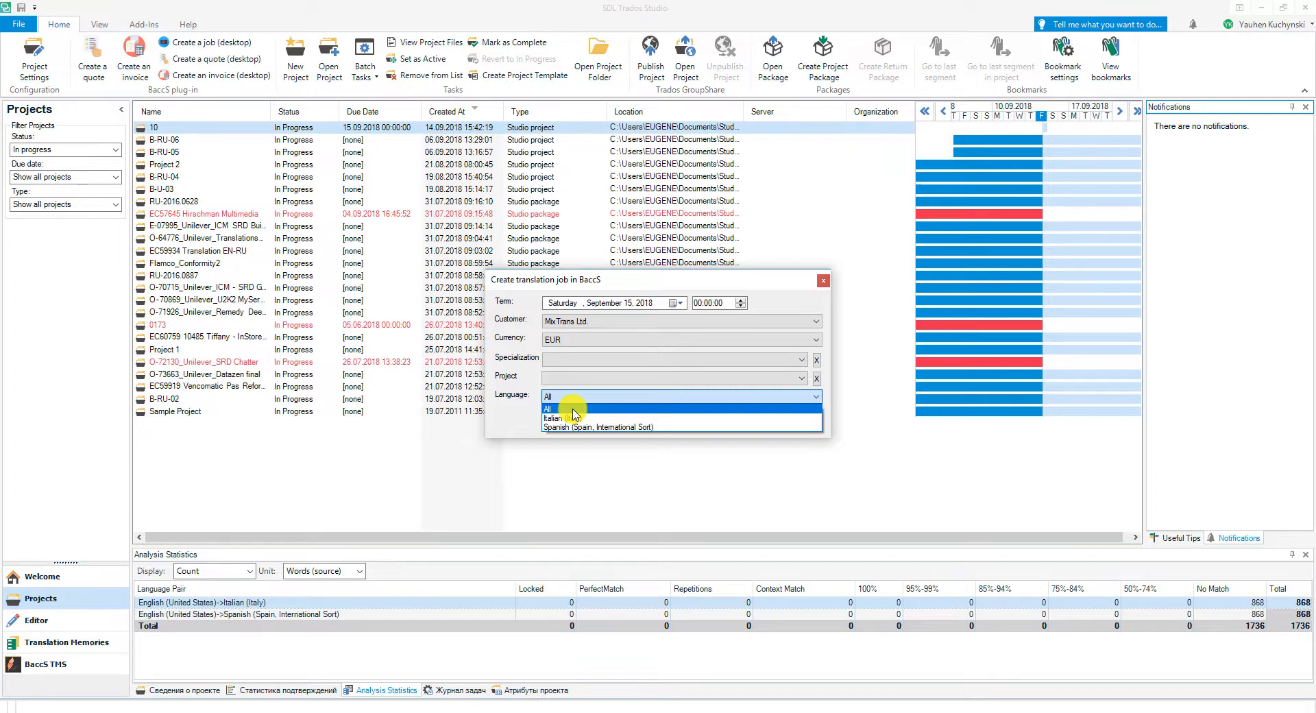
pyautogui.click(573, 409)
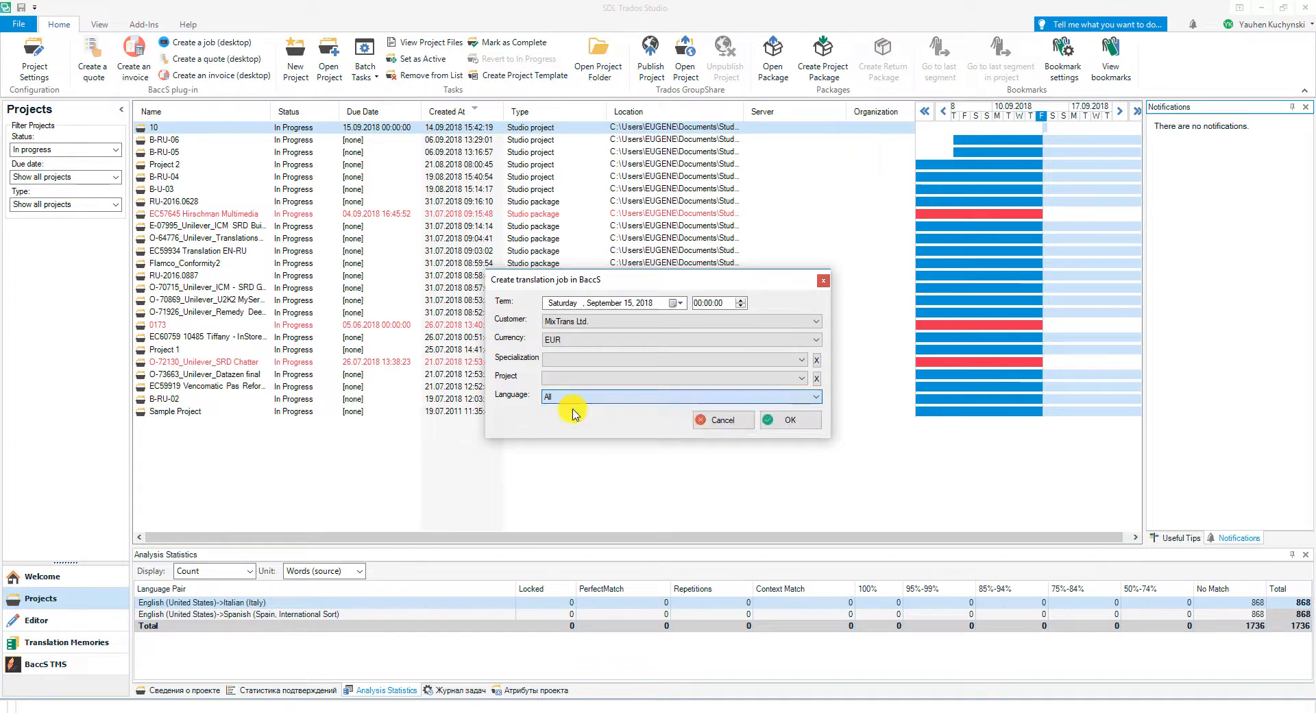
pyautogui.click(791, 421)
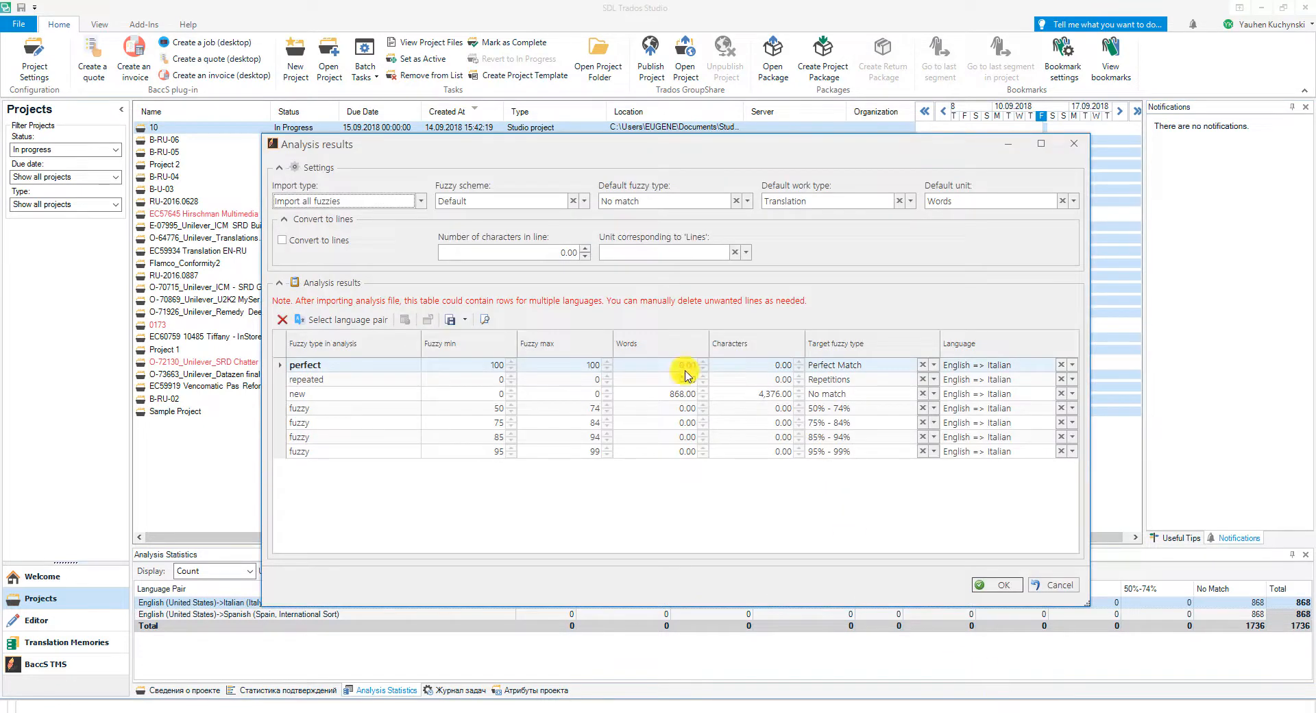
# Step: Import the analysis results for Italian and Spanish, and save and close both new jobs in BaccS
pyautogui.click(987, 586)
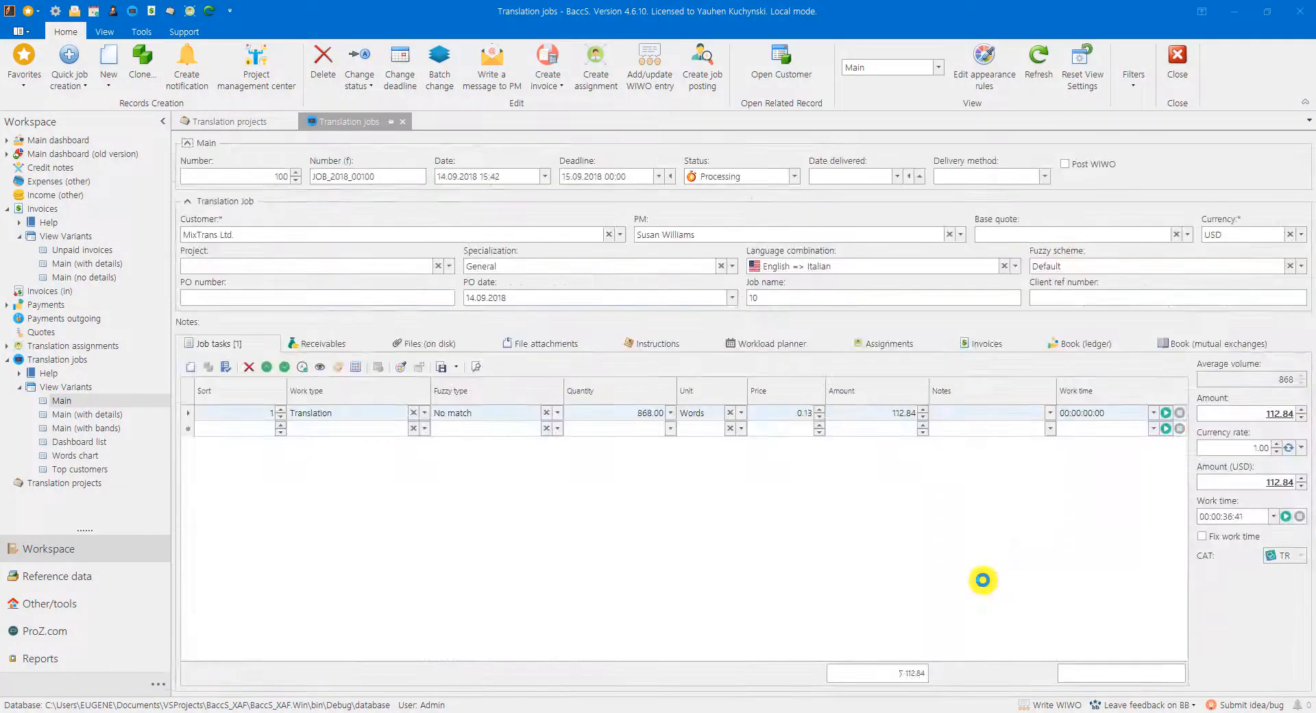
pyautogui.click(994, 585)
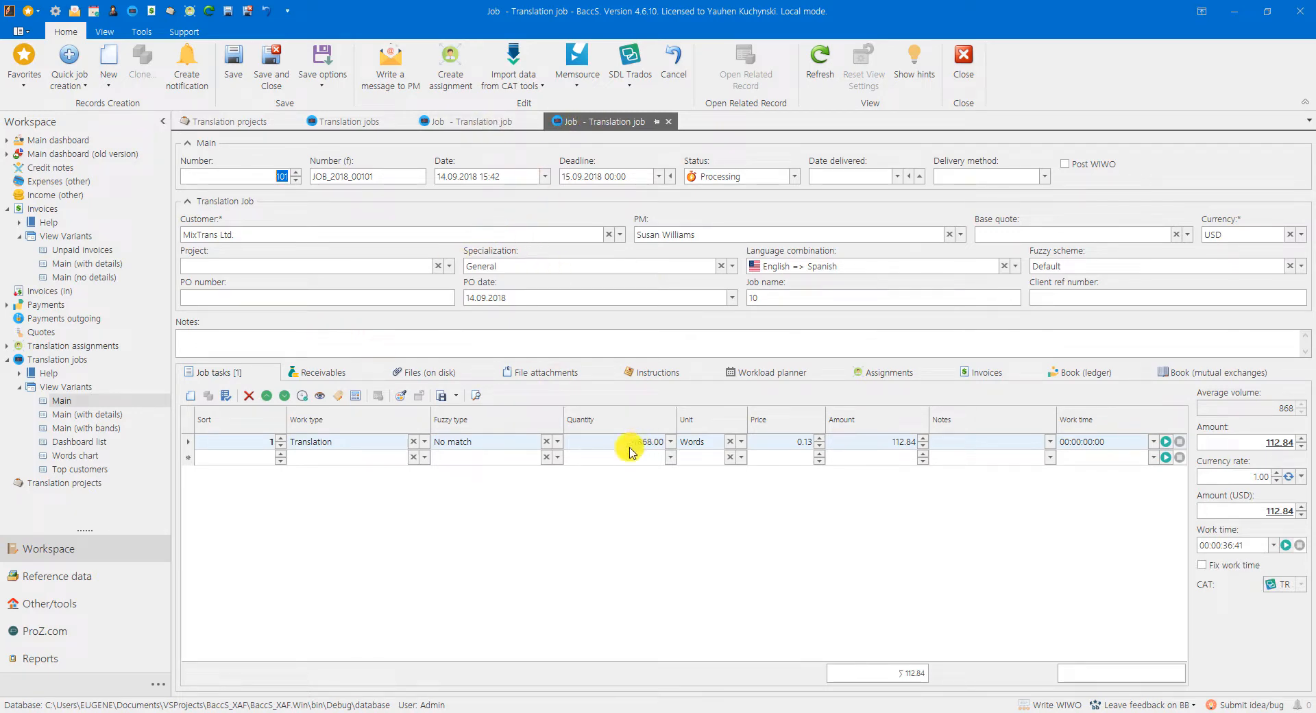
pyautogui.click(274, 63)
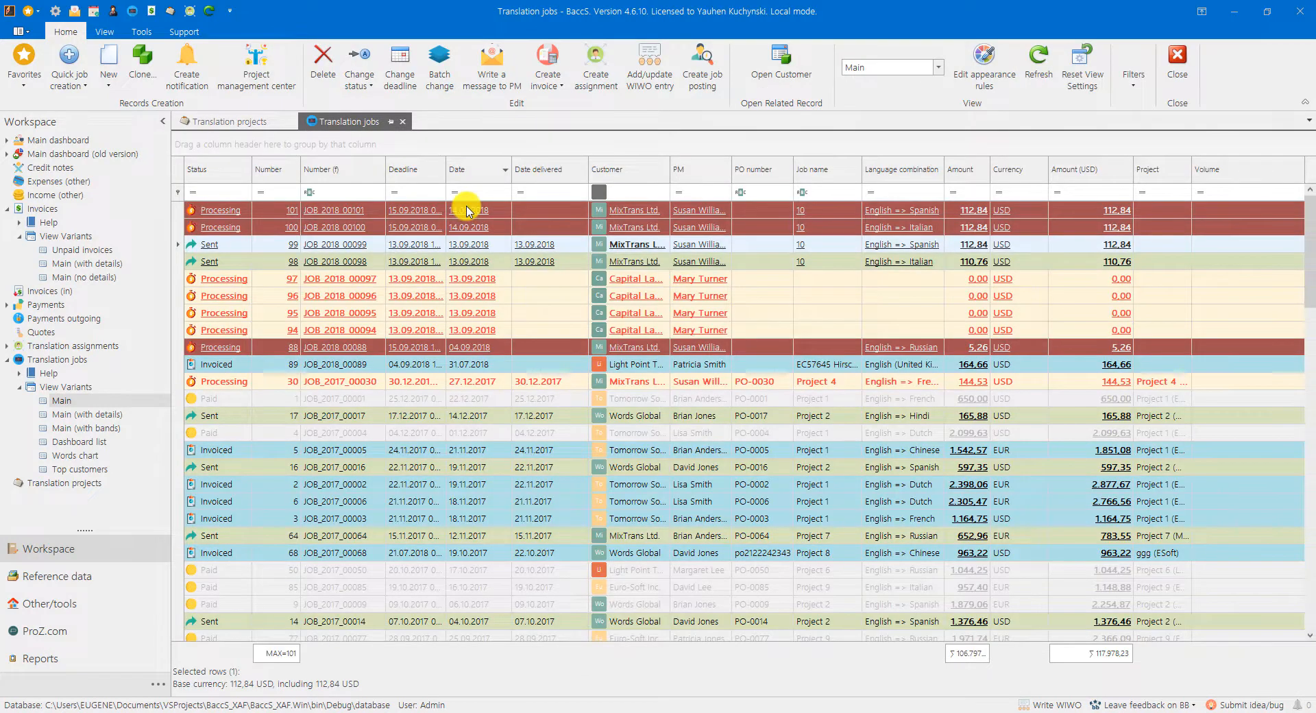
# Step: Delete the two processing MixTrans Ltd. jobs dated 14.09.2018, numbers 100 and 101, from the translation jobs list
pyautogui.click(468, 211)
pyautogui.click(470, 228)
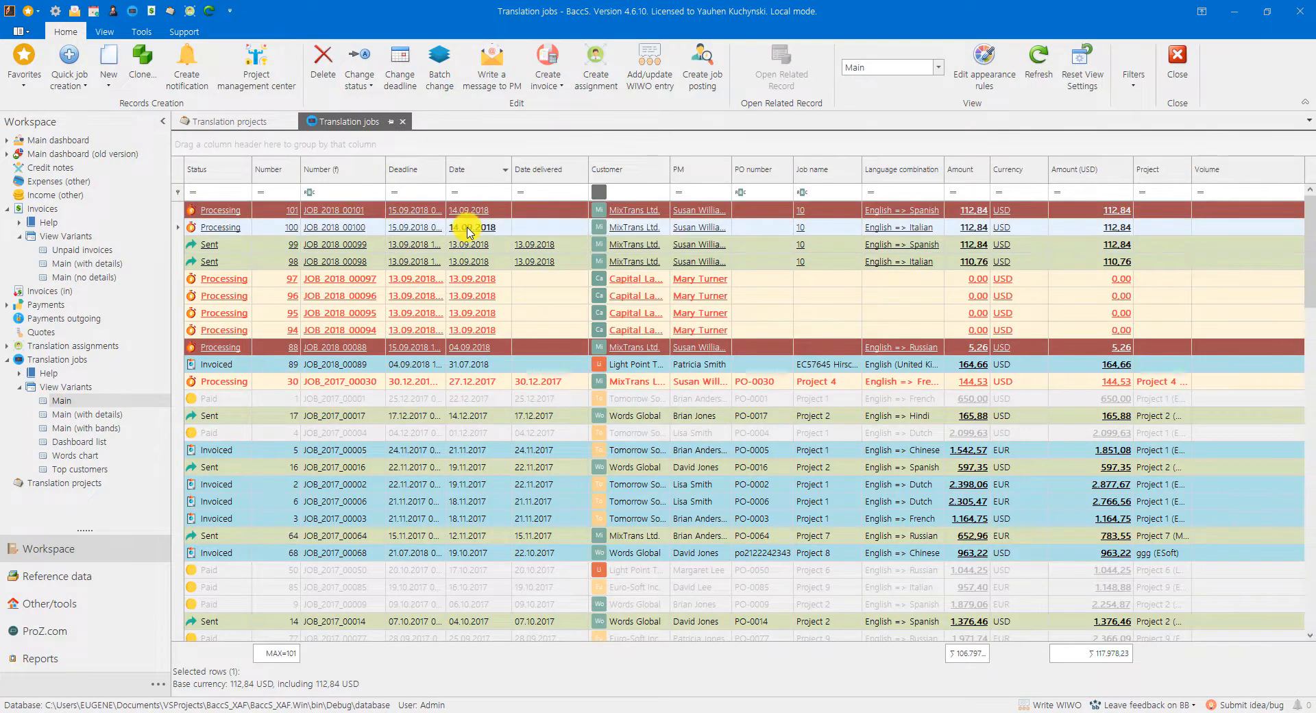
pyautogui.click(465, 215)
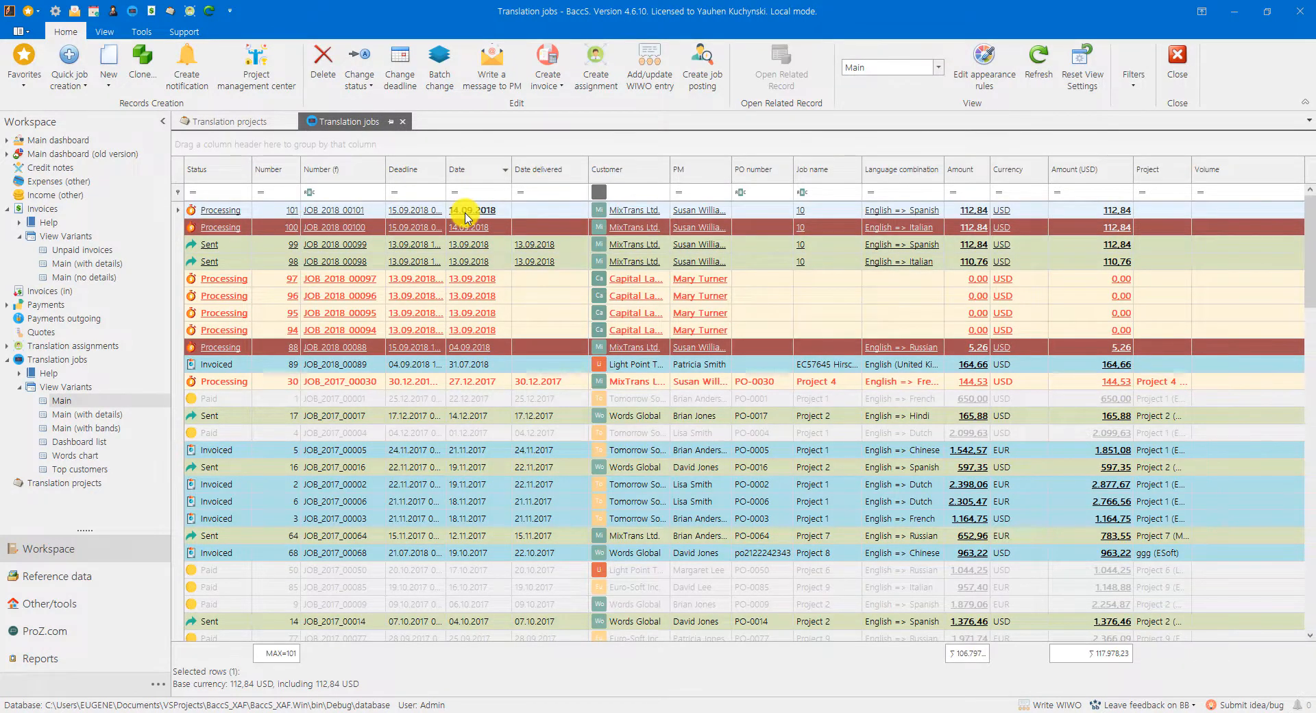
pyautogui.keyDown('ctrl'); pyautogui.click(465, 218); pyautogui.keyUp('ctrl')
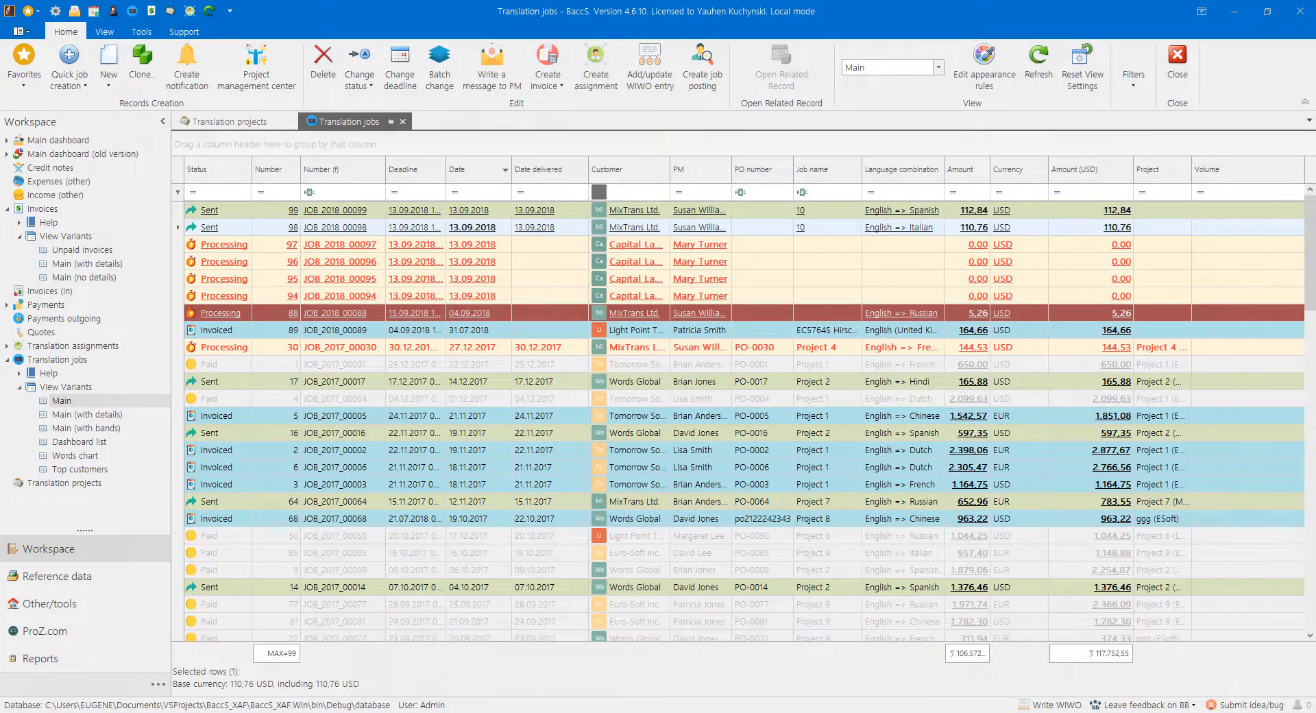
pyautogui.click(668, 390)
# Step: Switch to SDL Trados Studio and create a desktop quote from project 10 for MixTrans Ltd., importing the analysis for all languages
pyautogui.click(658, 712)
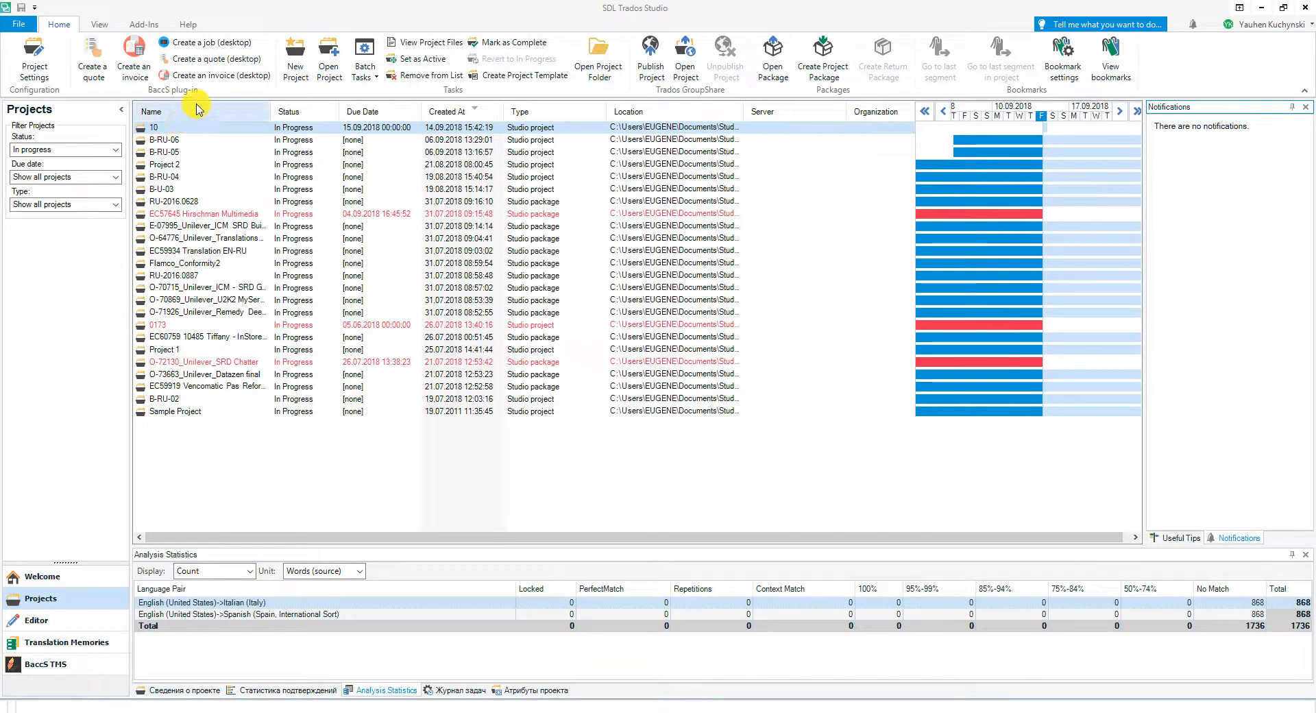
pyautogui.click(209, 59)
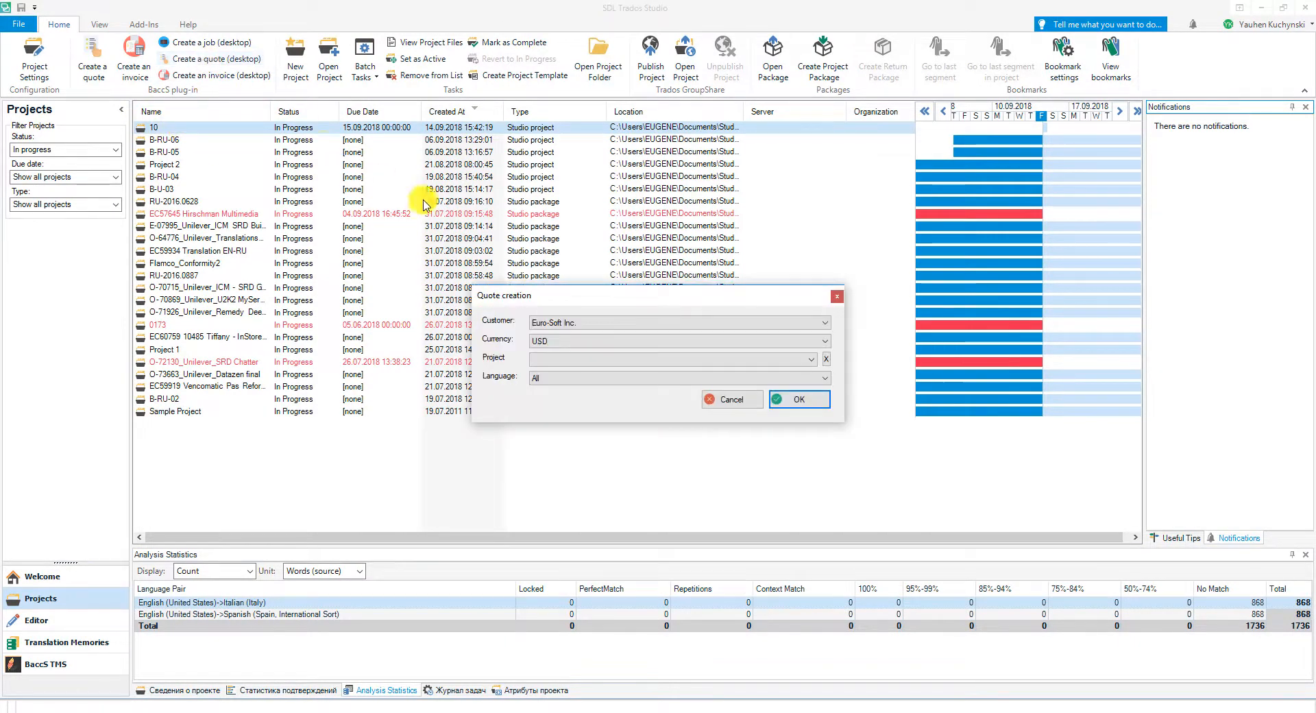
pyautogui.click(539, 323)
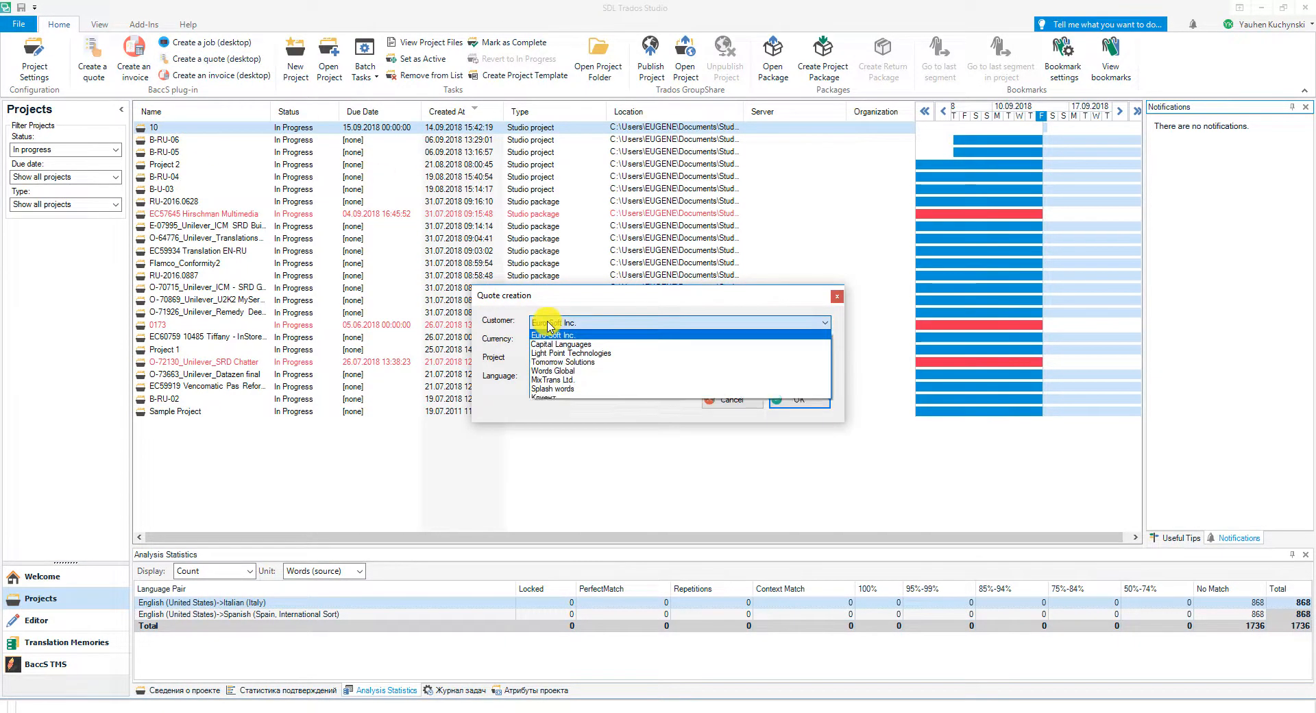
pyautogui.click(547, 375)
pyautogui.click(801, 403)
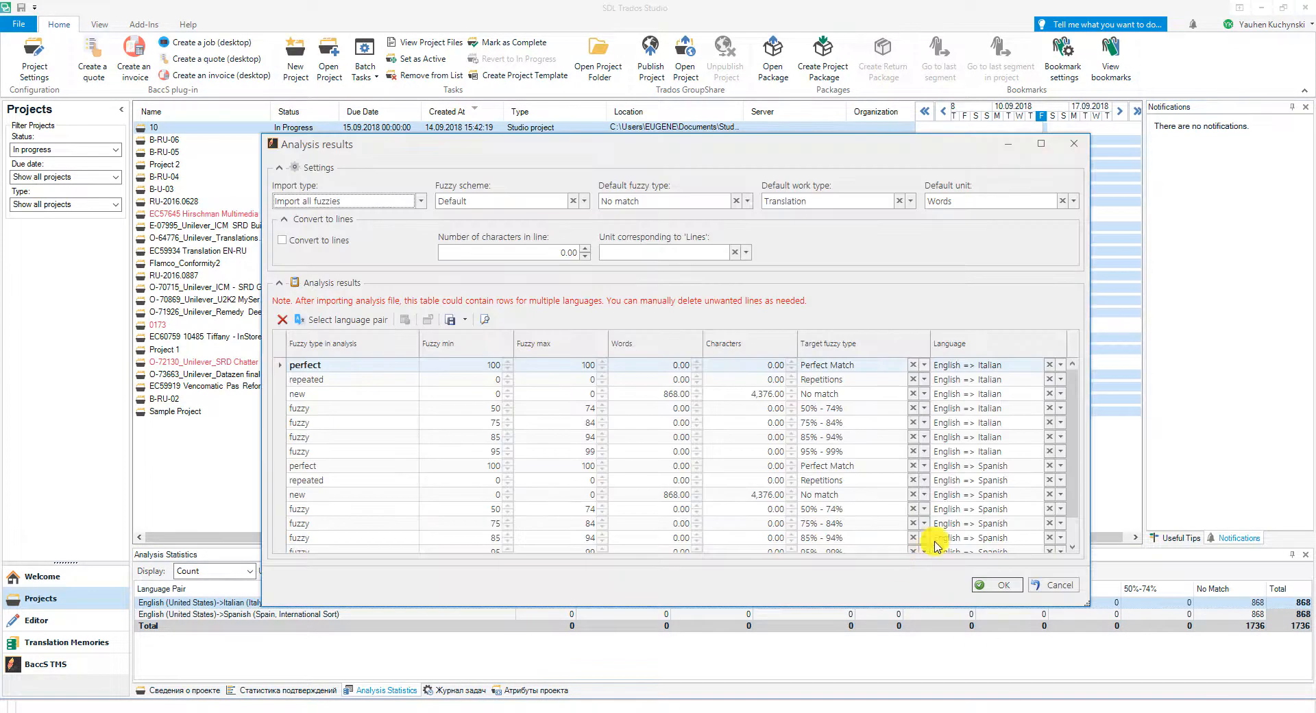
pyautogui.click(994, 585)
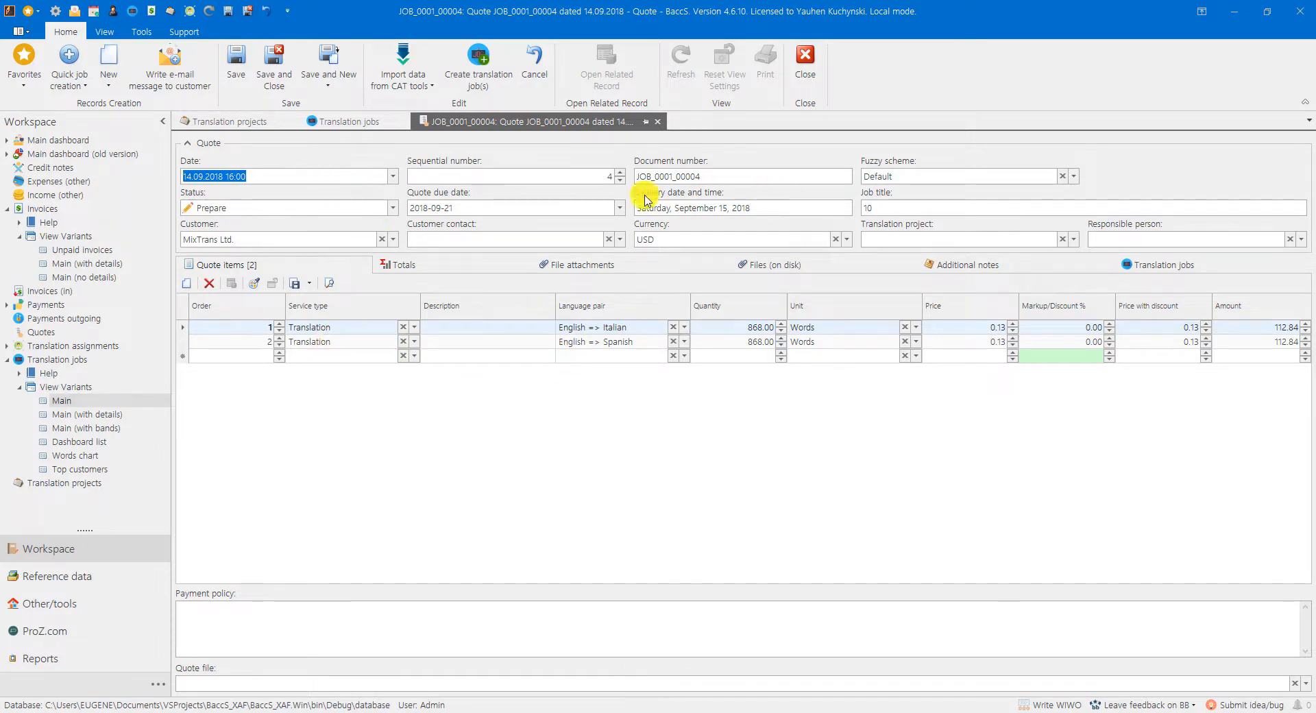
# Step: Save the new MixTrans Ltd. quote, preview its printout, and close the preview and the quote
pyautogui.click(240, 60)
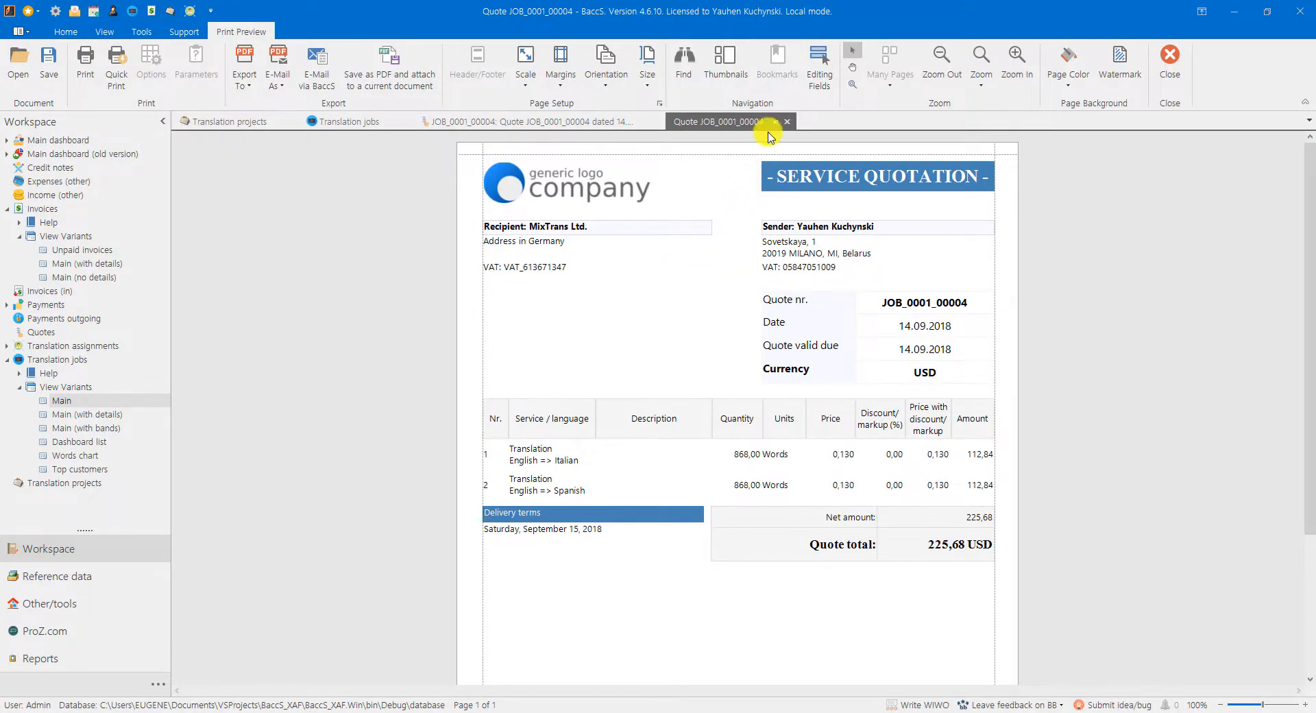
pyautogui.click(787, 122)
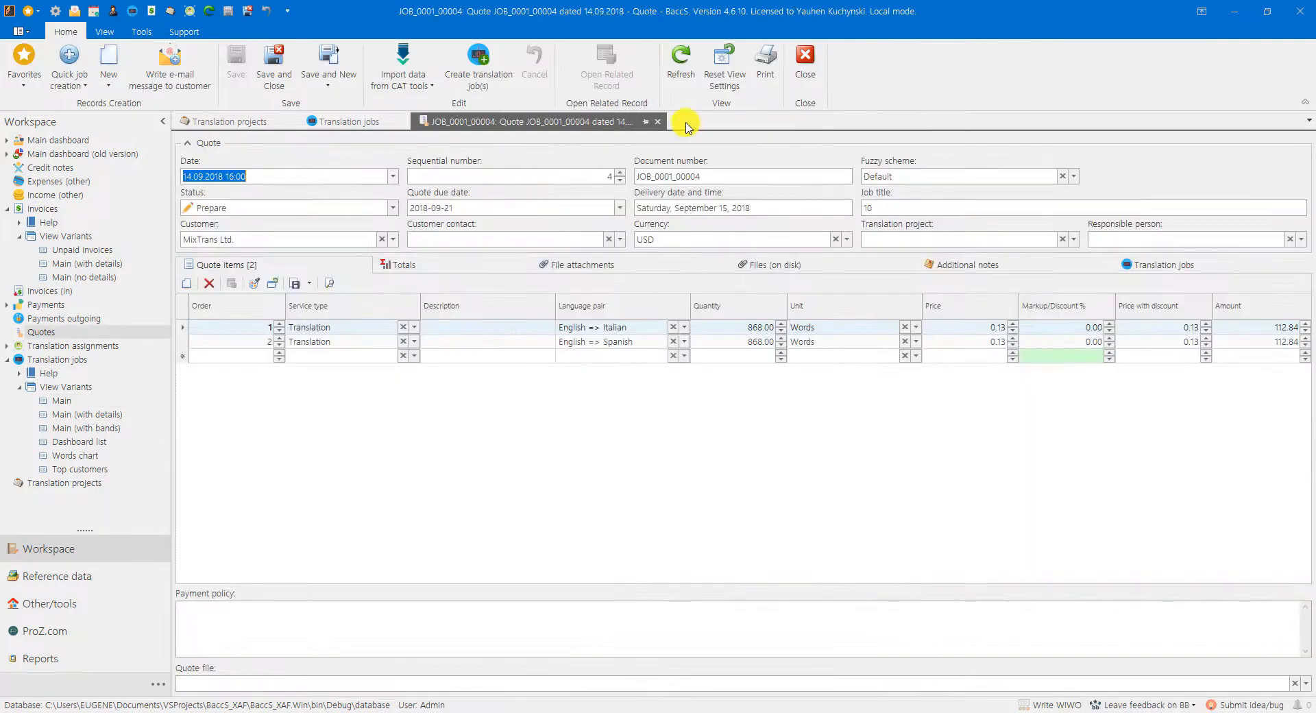
pyautogui.click(659, 121)
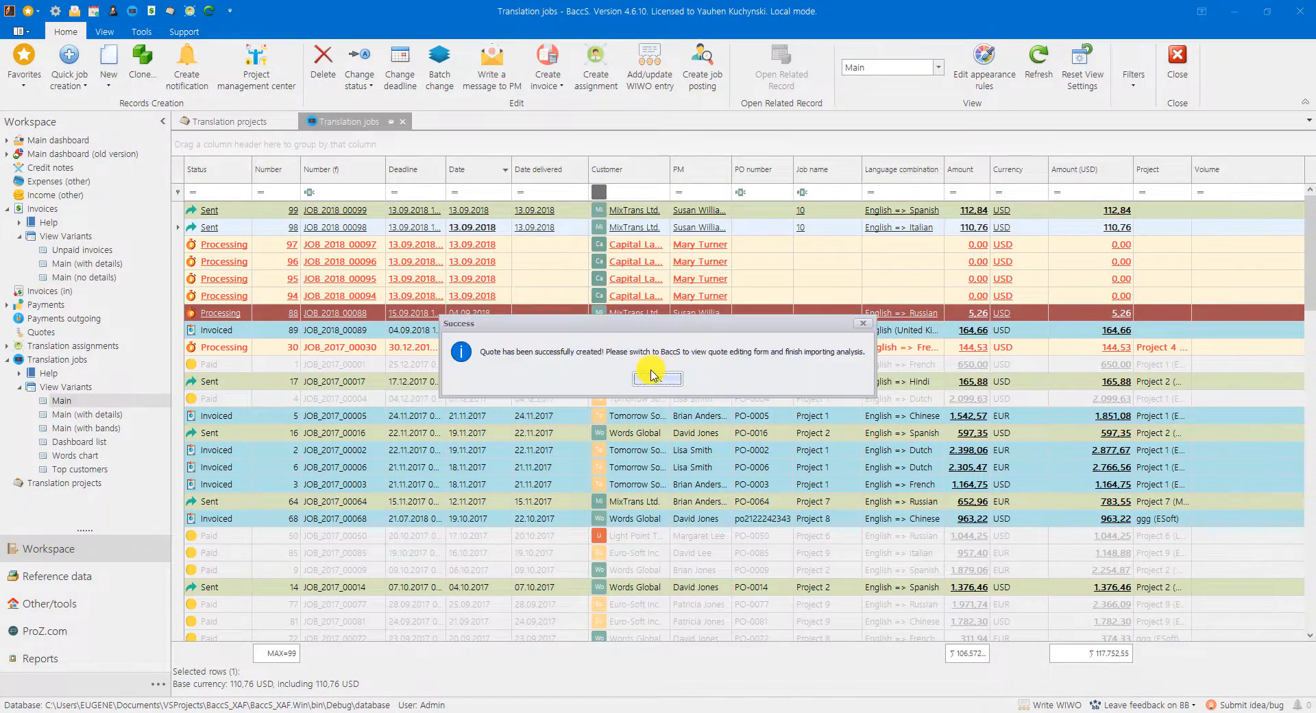
pyautogui.click(652, 373)
# Step: Switch to SDL Trados Studio, create a desktop invoice from project 10, and return to BaccS to open it
pyautogui.click(682, 712)
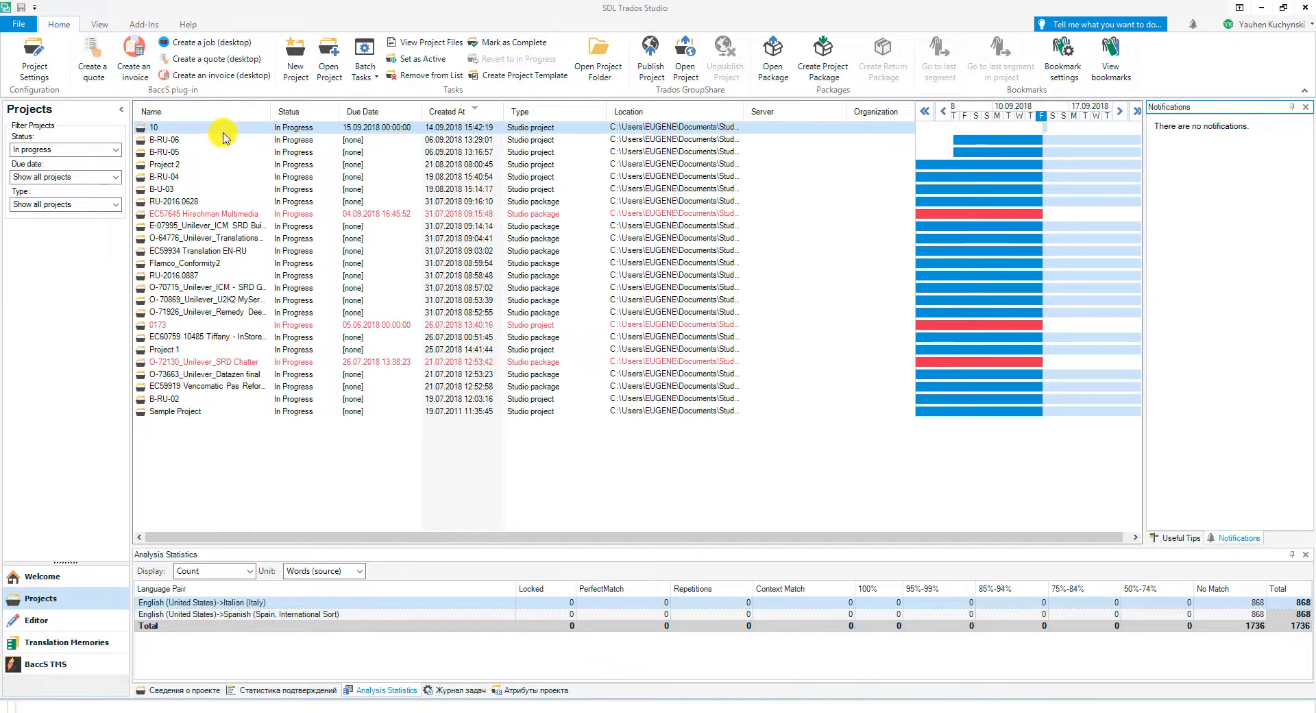
pyautogui.click(187, 77)
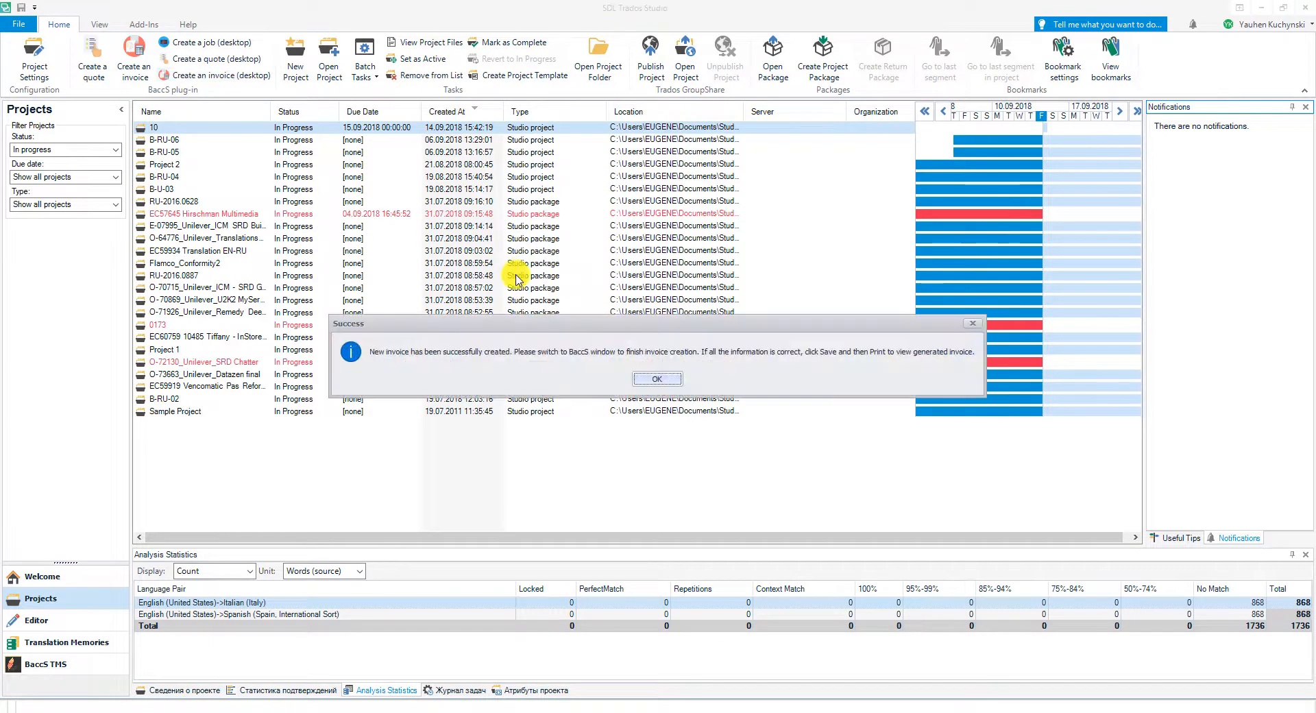
pyautogui.click(657, 378)
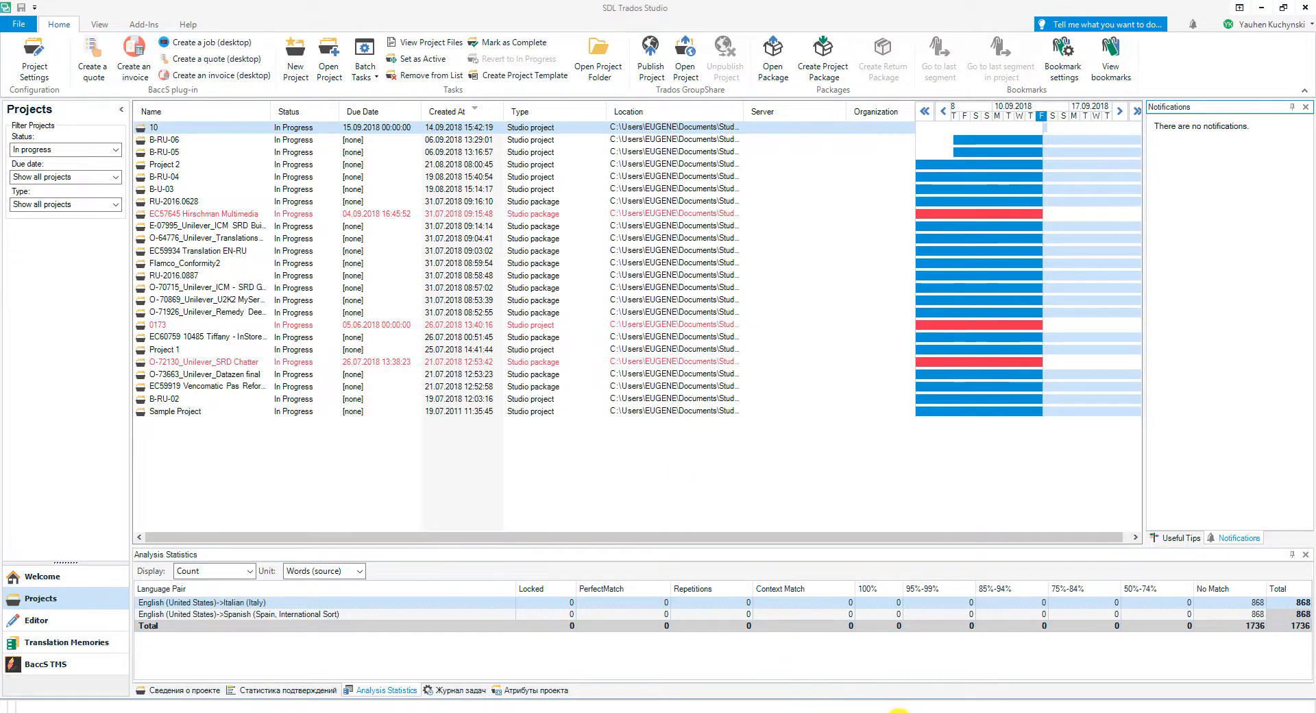
pyautogui.click(898, 712)
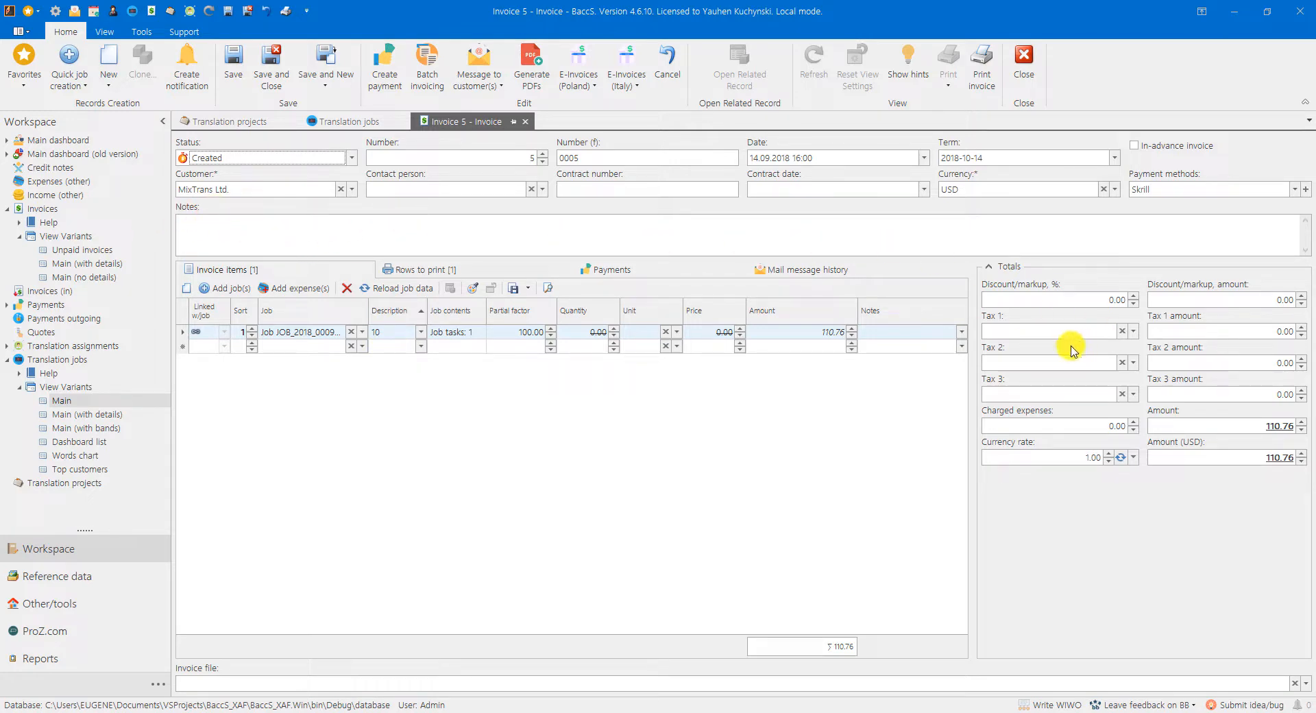
# Step: Apply VAT as Tax 1 on the invoice, save it, and open its print preview
pyautogui.click(1007, 332)
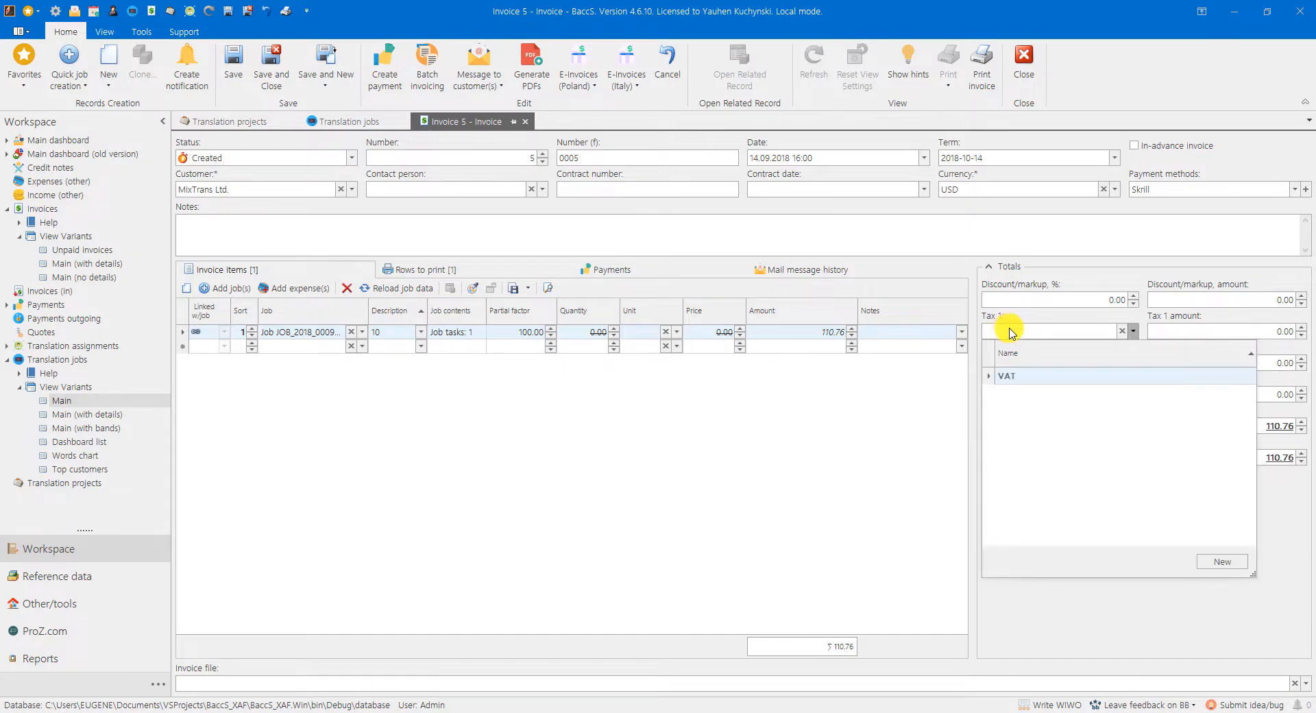
pyautogui.click(1010, 377)
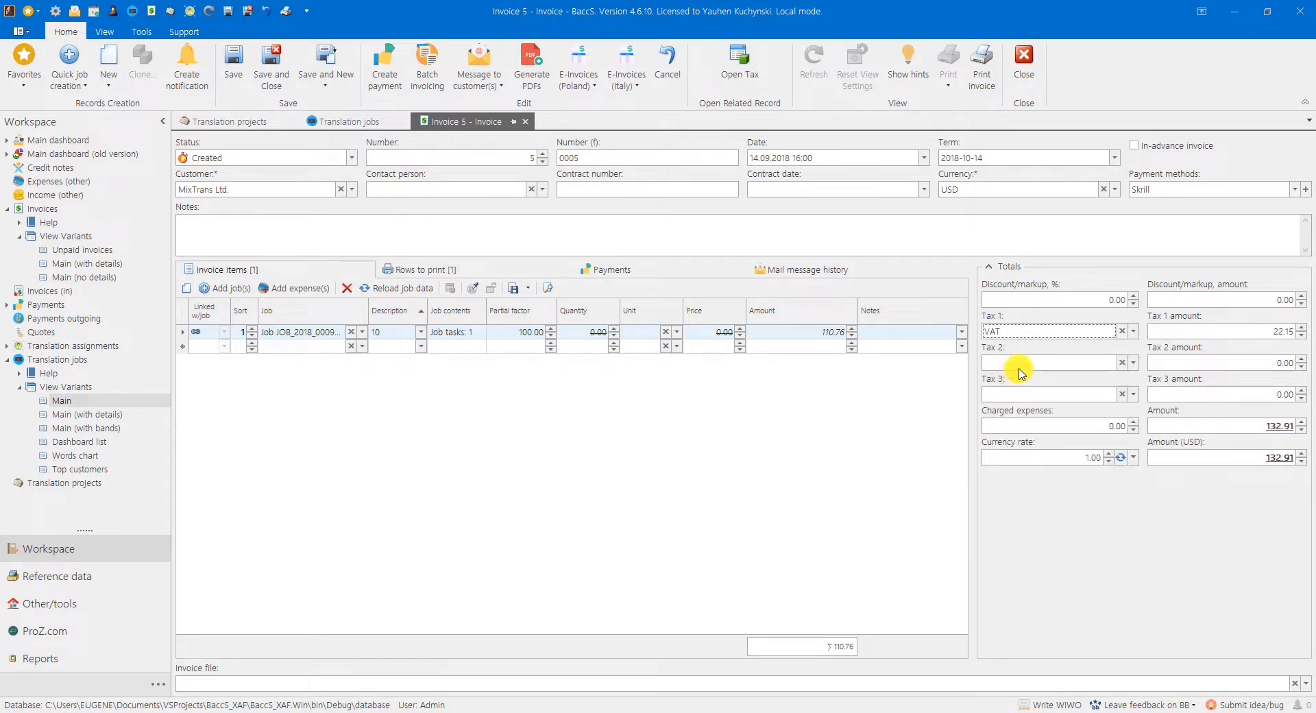
pyautogui.click(233, 66)
pyautogui.click(982, 65)
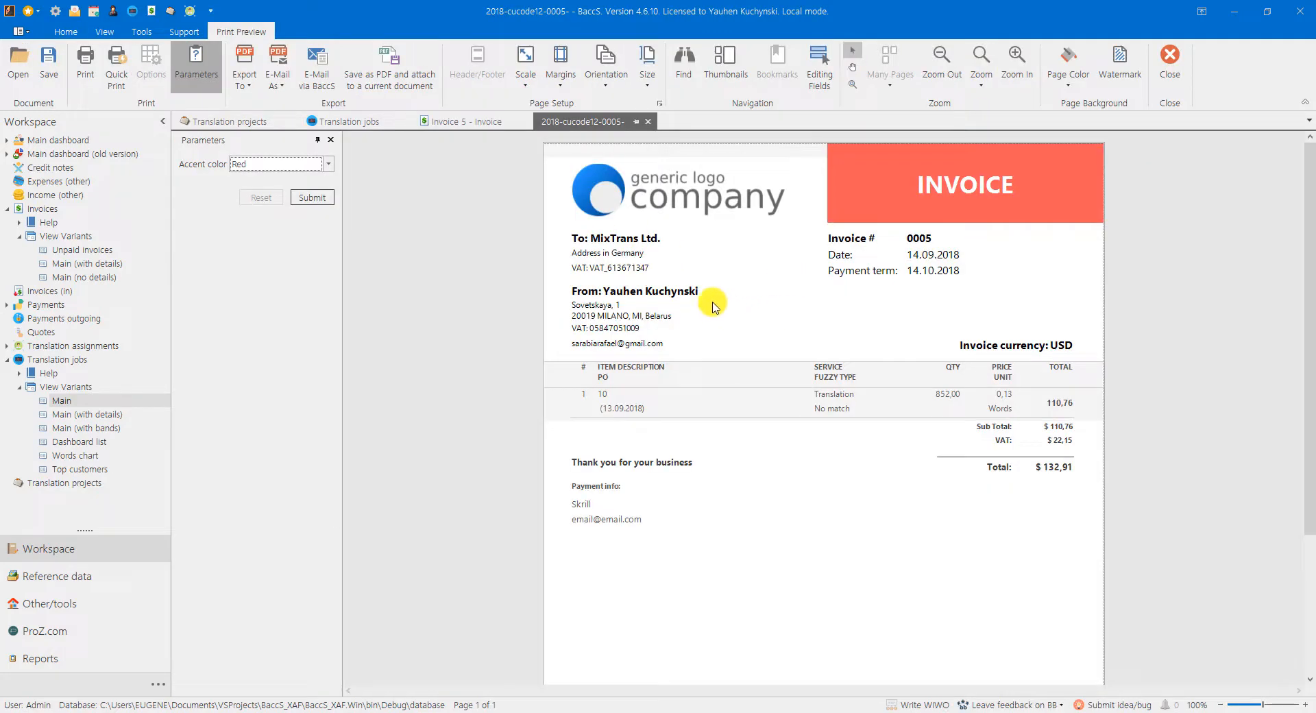
# Step: Review the file formats available for exporting and e-mailing the previewed invoice
pyautogui.click(240, 81)
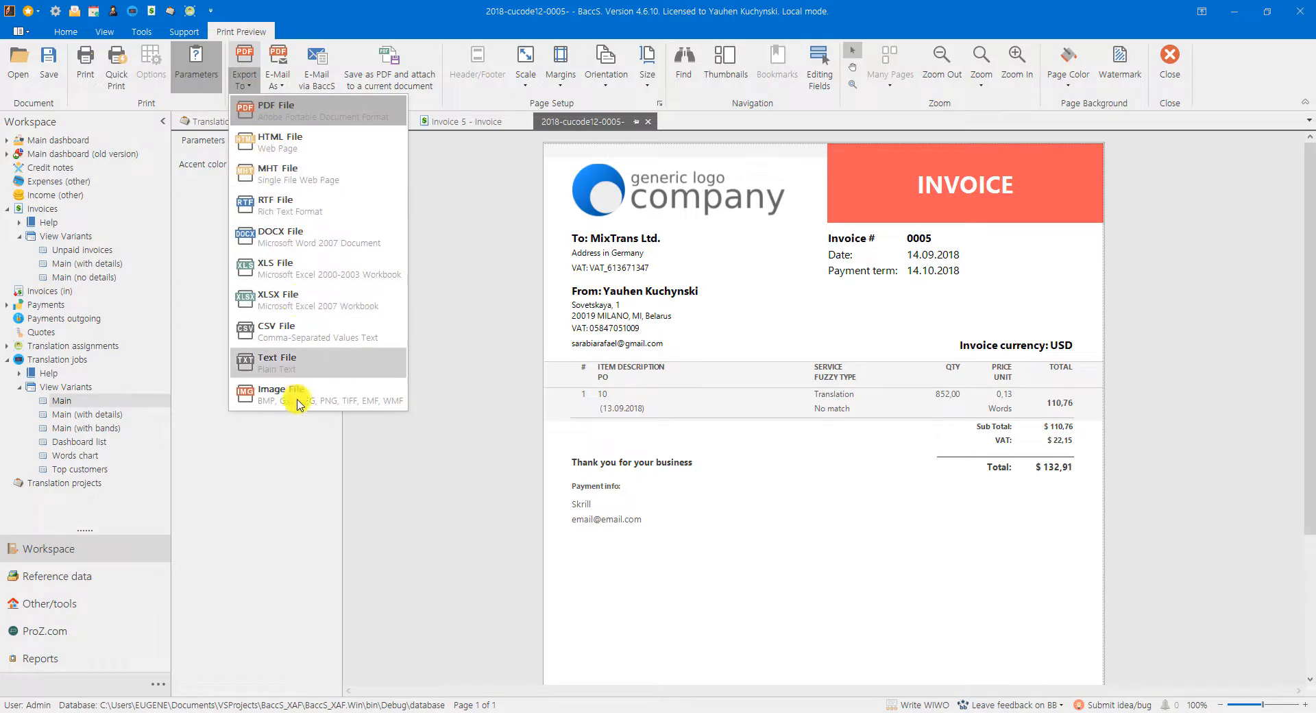
pyautogui.click(277, 81)
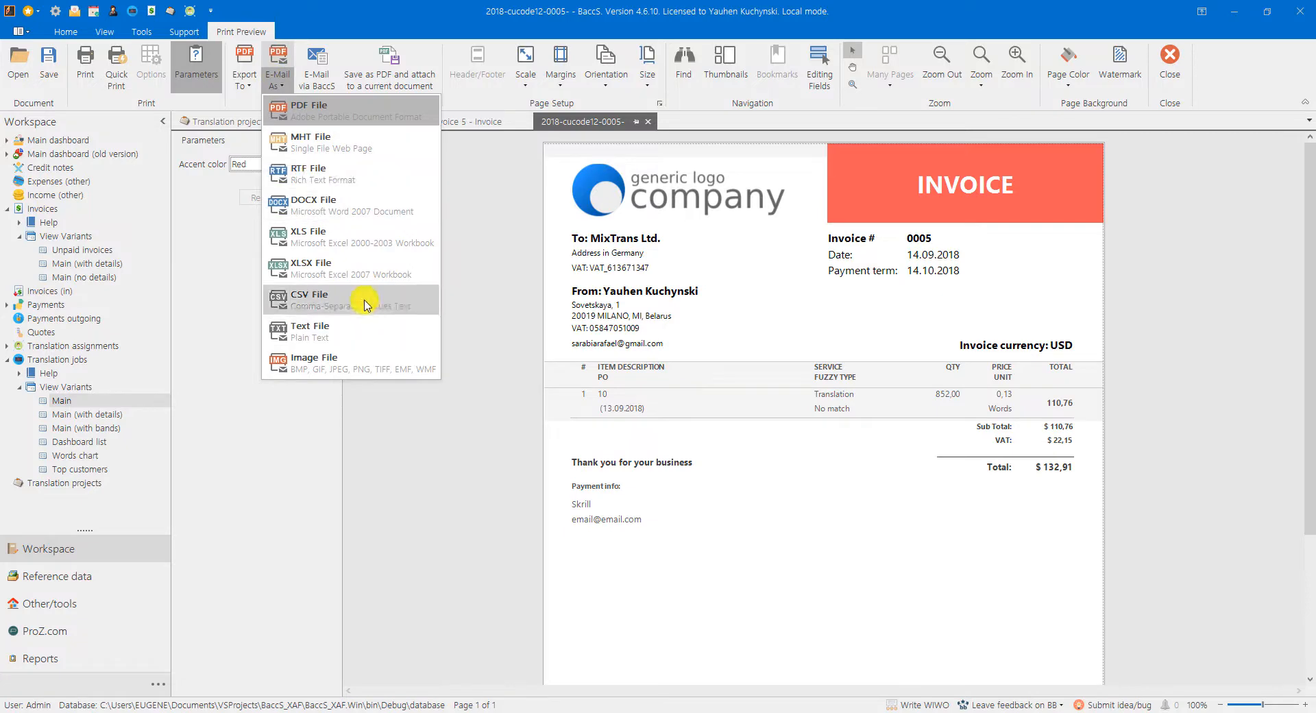
pyautogui.click(323, 30)
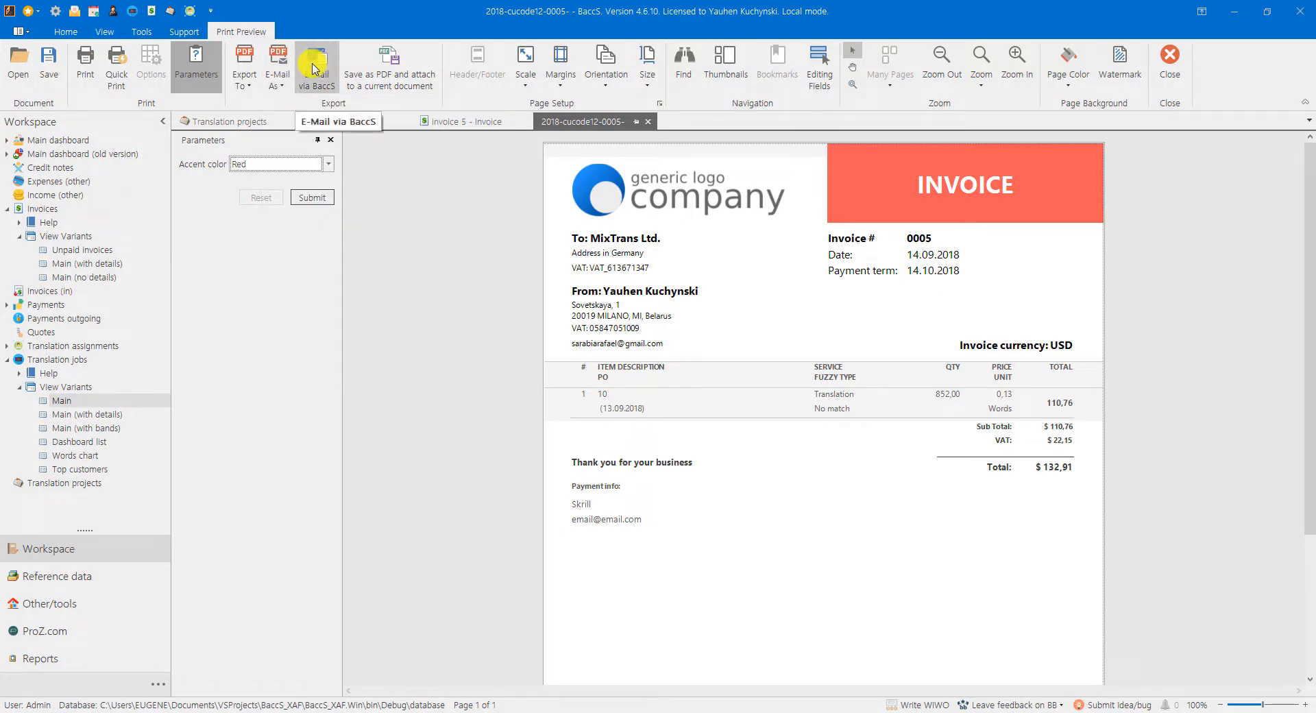